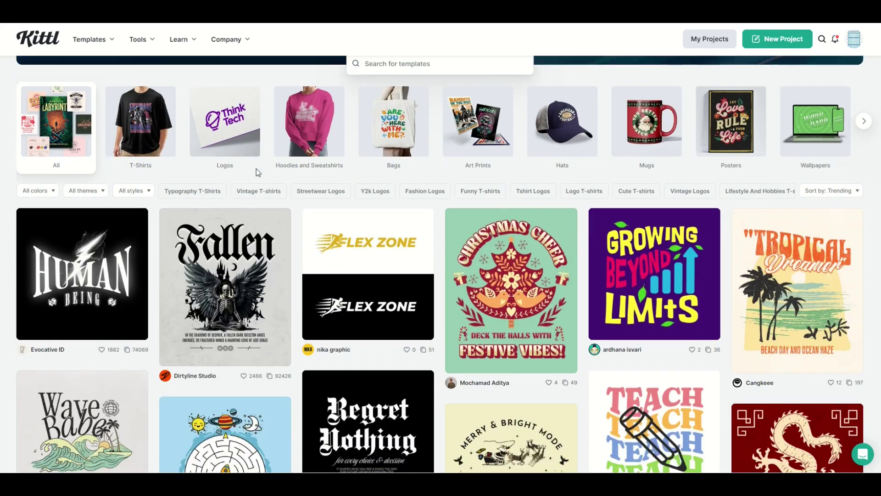
scroll(256, 169, down, 6)
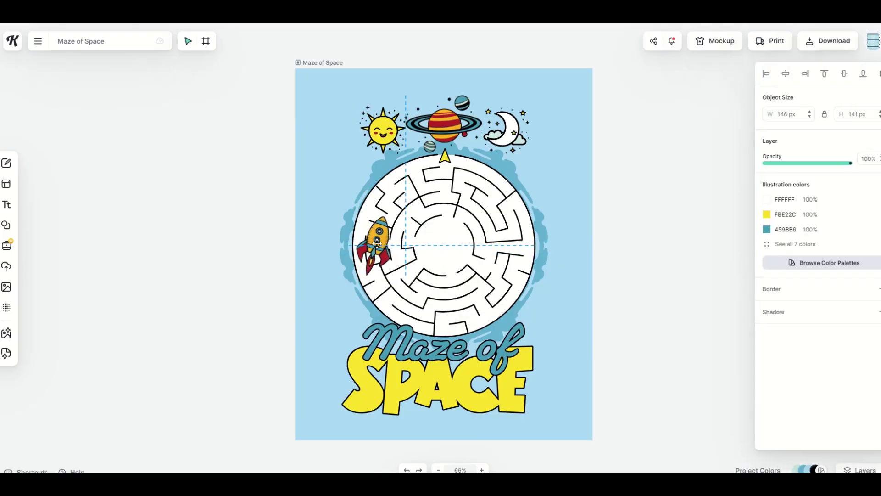
Step: Move the maze group up and left so it sits behind the rocket
drag(448, 152, 453, 181)
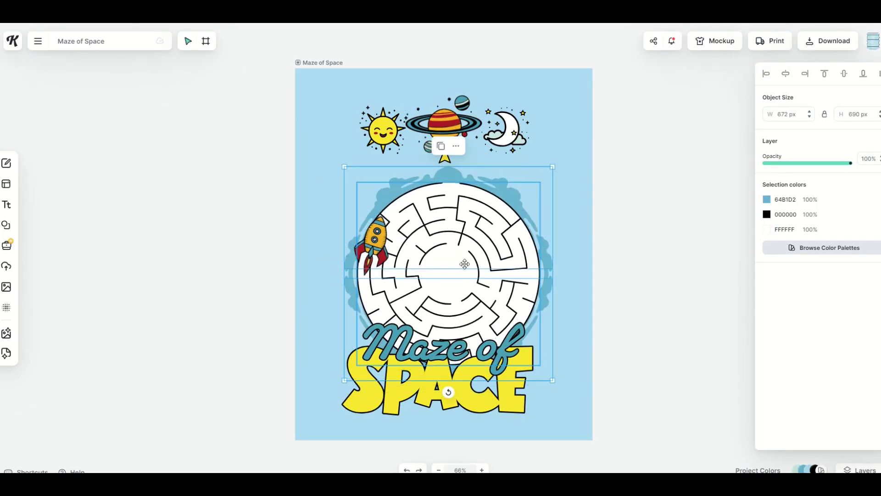
drag(446, 289, 421, 252)
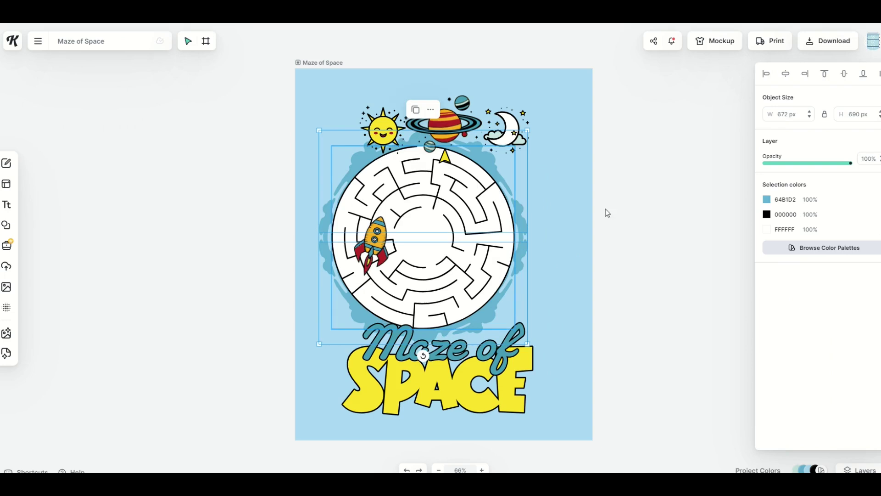
Step: Recolour the maze's 64B1D2 blue backdrop splash to 00B3FF
click(767, 200)
drag(697, 239, 703, 217)
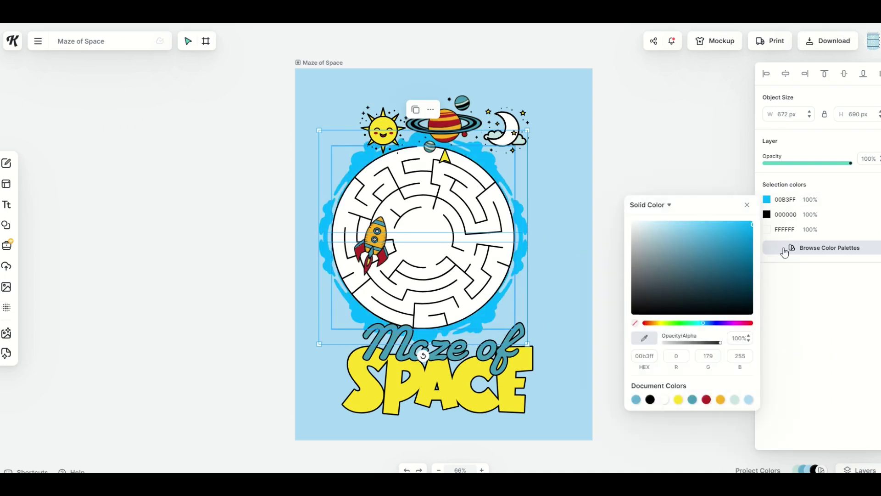
key(ctrl+z)
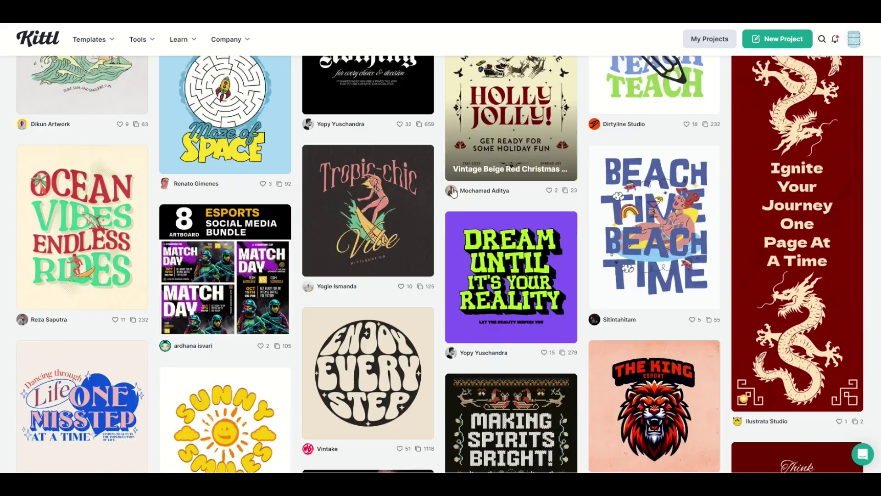
scroll(453, 193, down, 8)
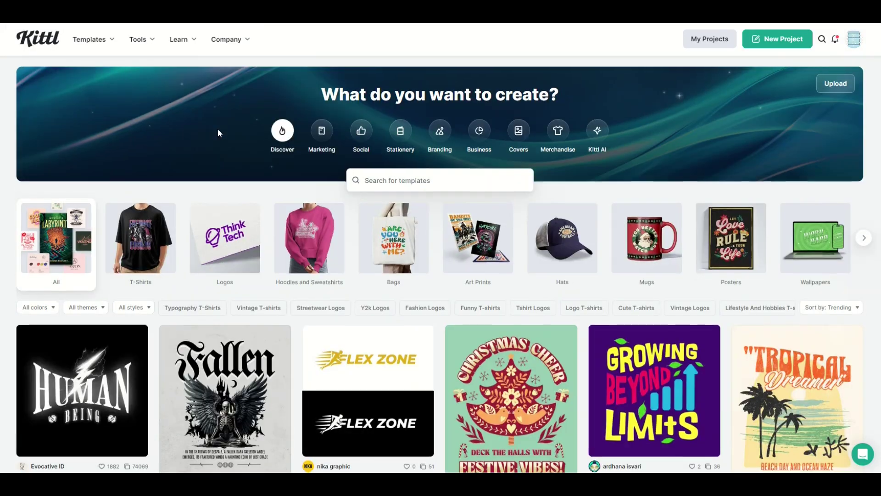
scroll(218, 130, down, 6)
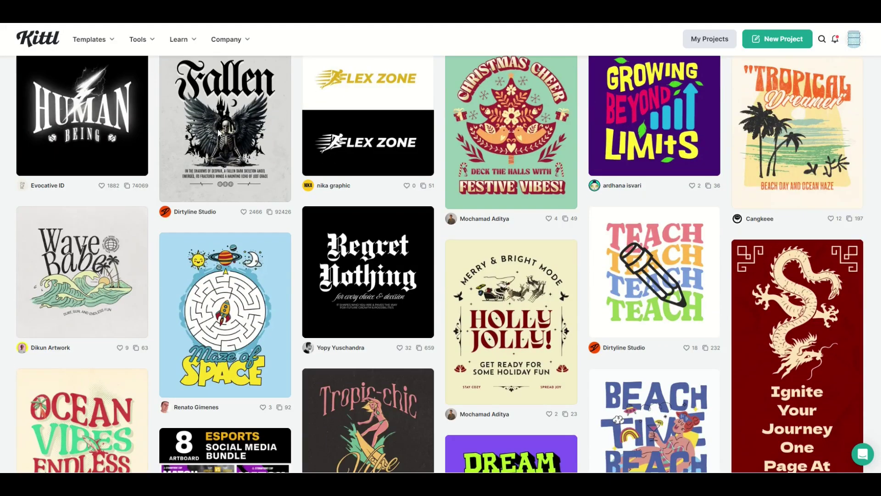
scroll(219, 133, down, 5)
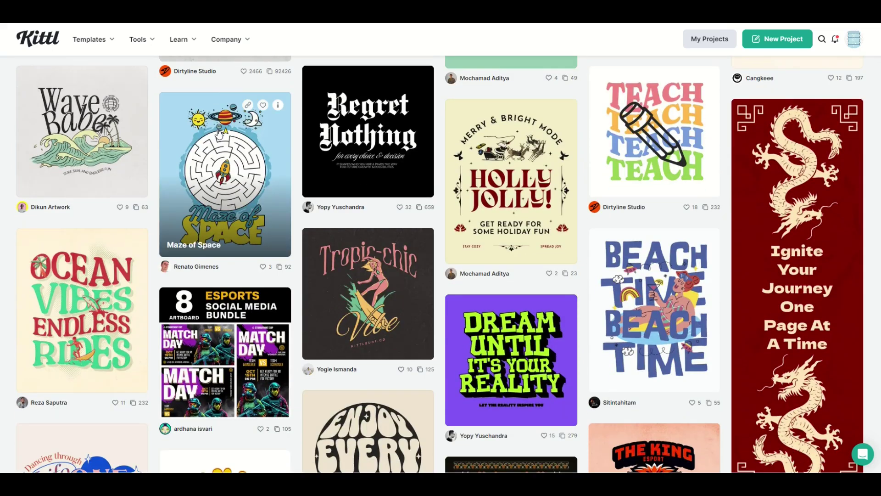
scroll(241, 169, down, 2)
scroll(238, 173, down, 3)
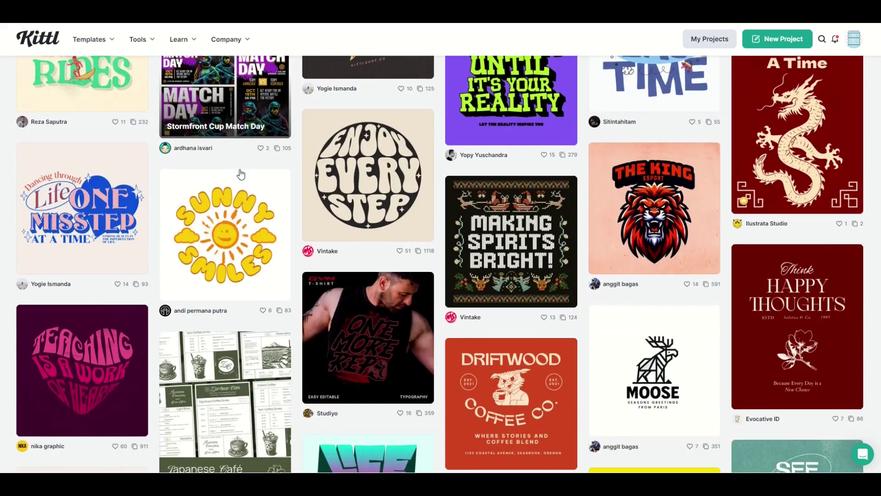
scroll(230, 163, down, 2)
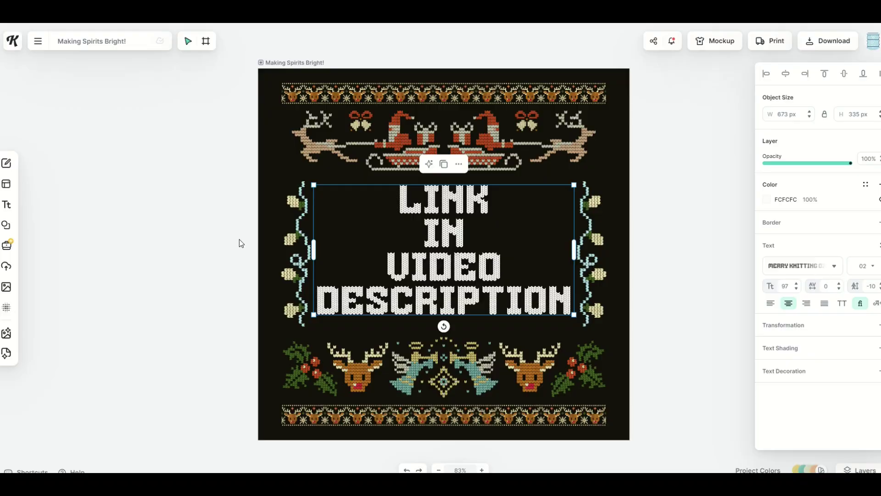
click(234, 233)
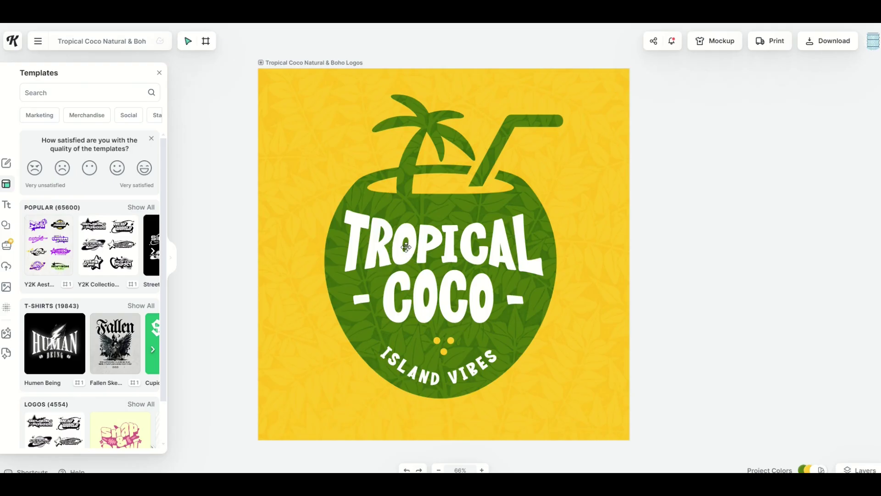
Step: Shift the TROPICAL text left and make the palm tree magenta FF00C3
click(398, 250)
drag(398, 251, 365, 246)
click(425, 199)
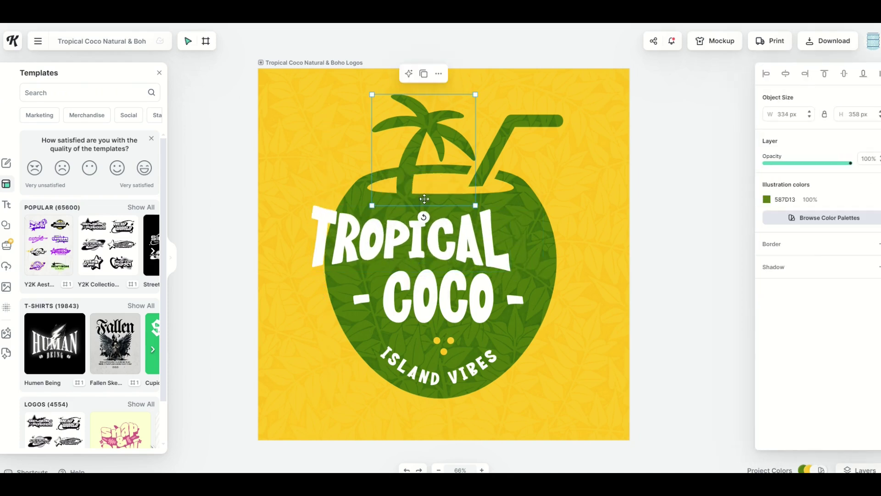
click(767, 198)
click(635, 399)
click(589, 318)
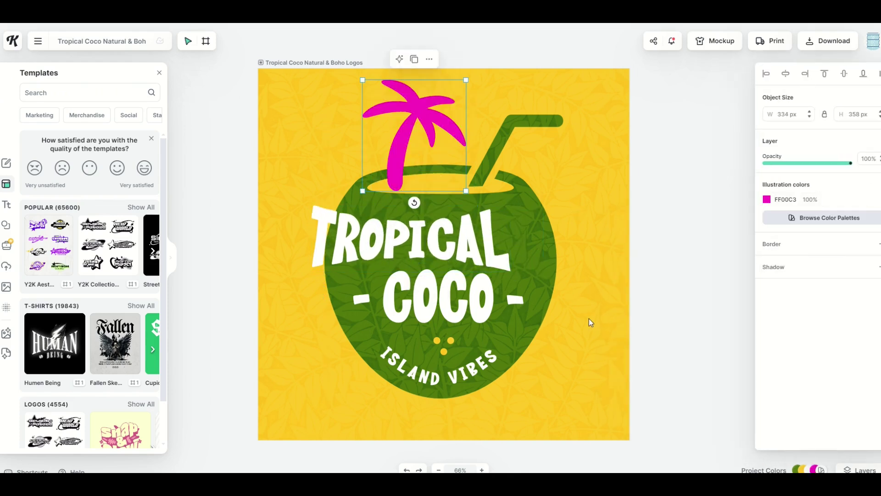
click(596, 333)
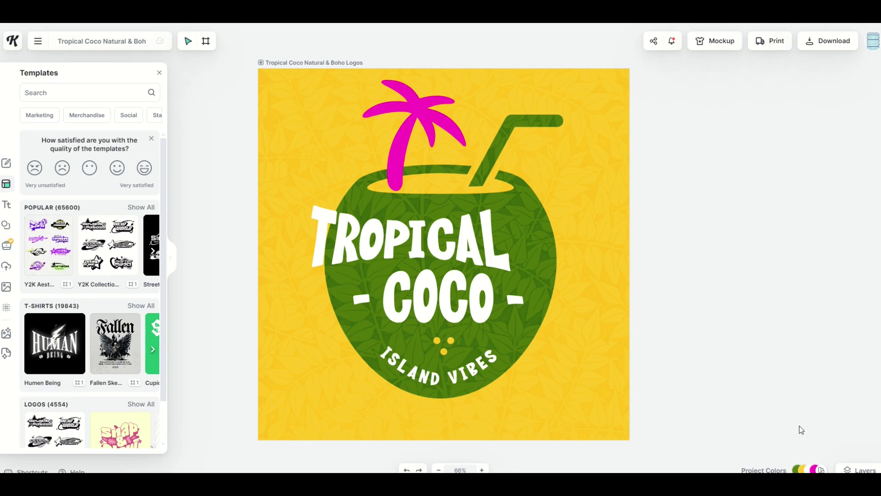
Step: Hide the yellow Background and leafy Texture layers
click(857, 470)
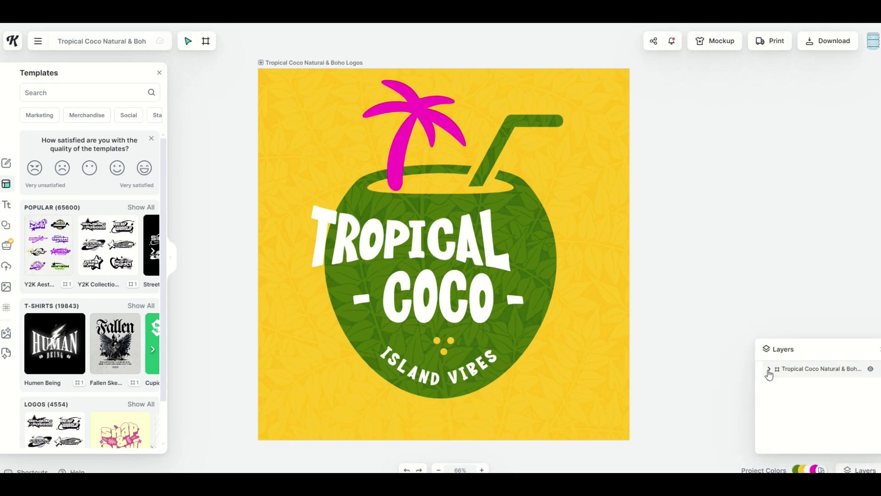
click(778, 444)
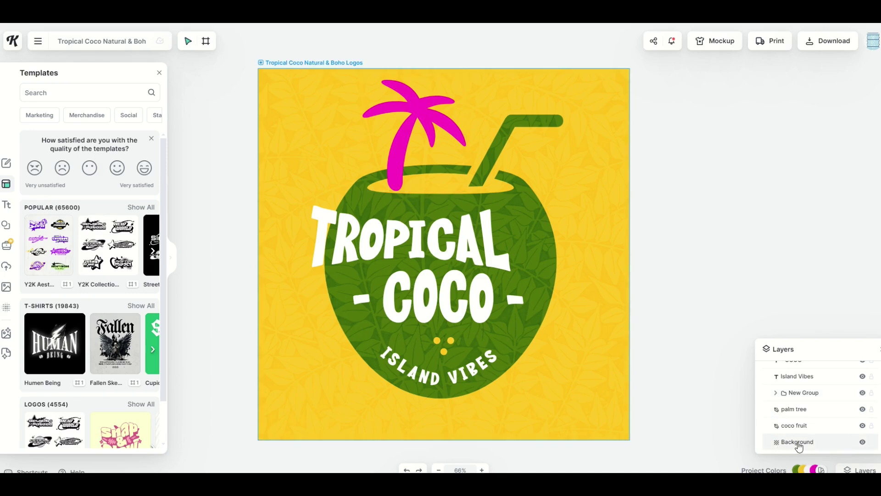
click(863, 442)
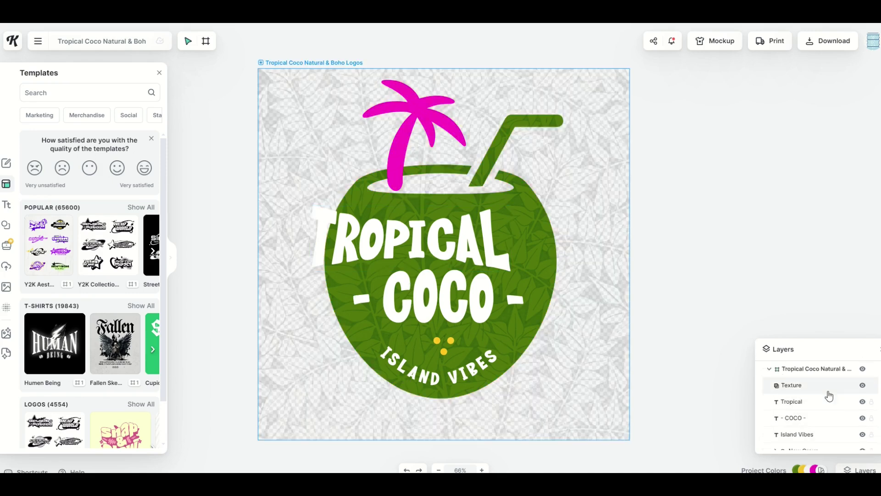
click(861, 386)
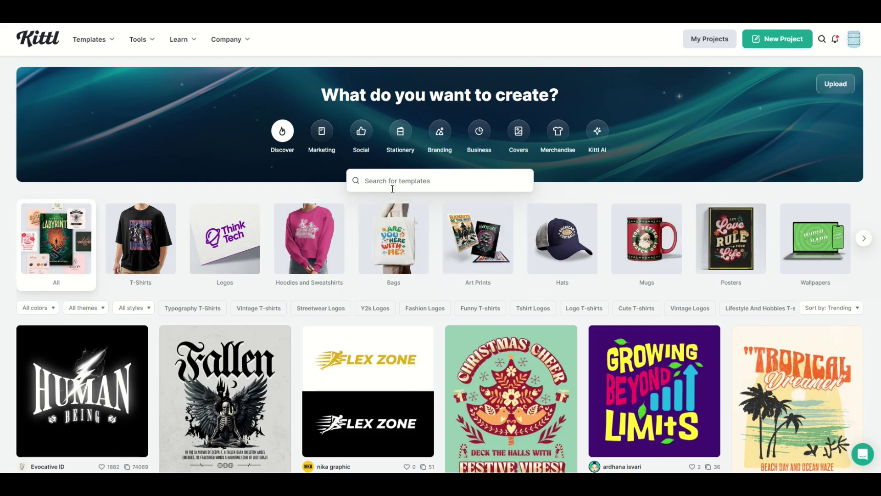
mouse_move(136, 253)
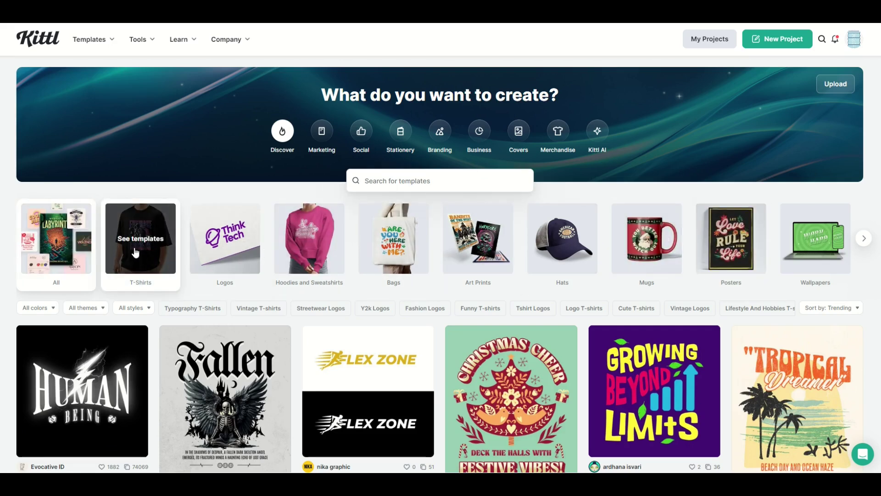
mouse_move(488, 243)
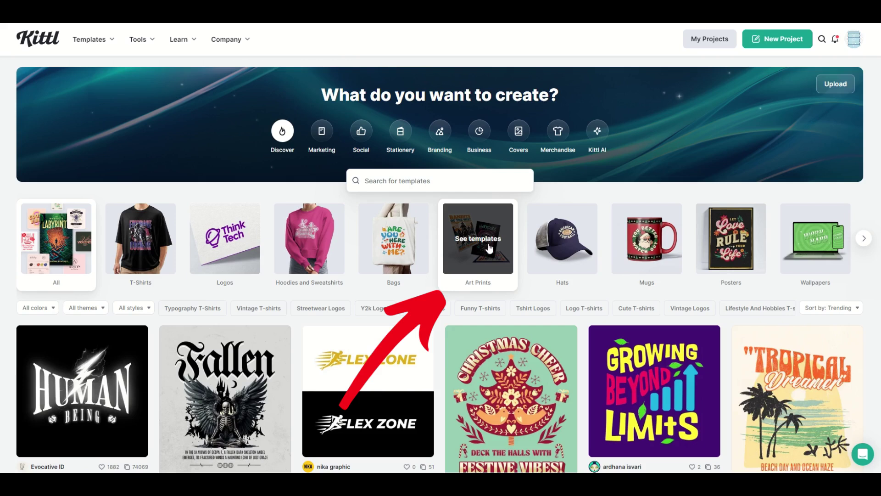
click(476, 253)
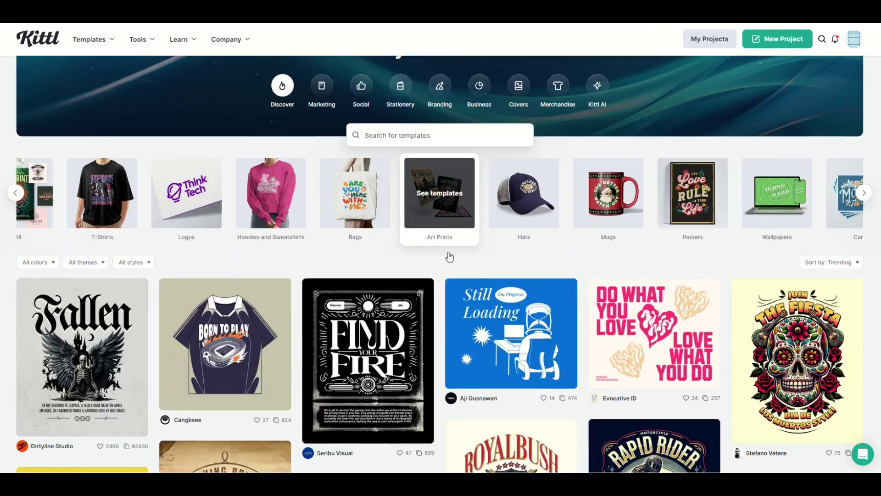
scroll(449, 257, down, 2)
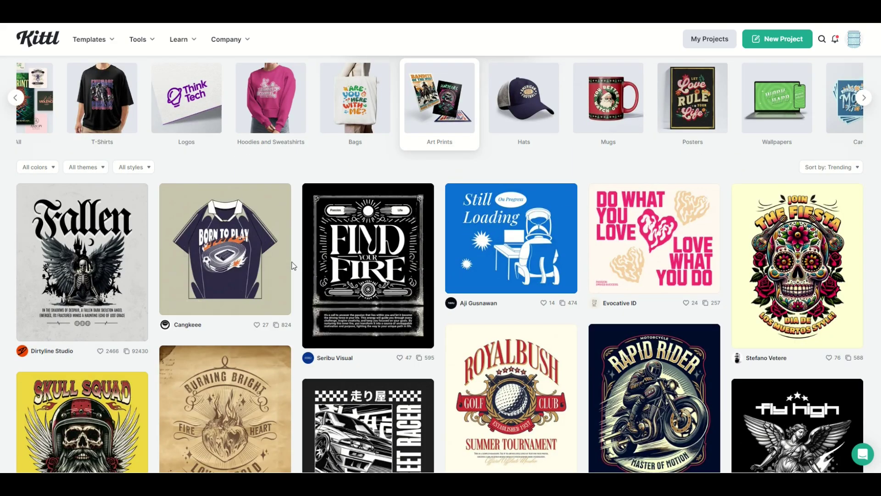
click(766, 279)
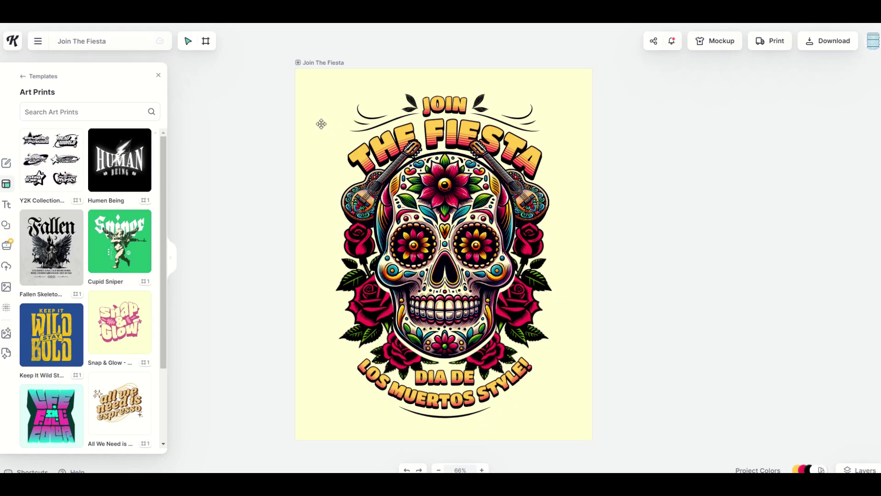
click(19, 44)
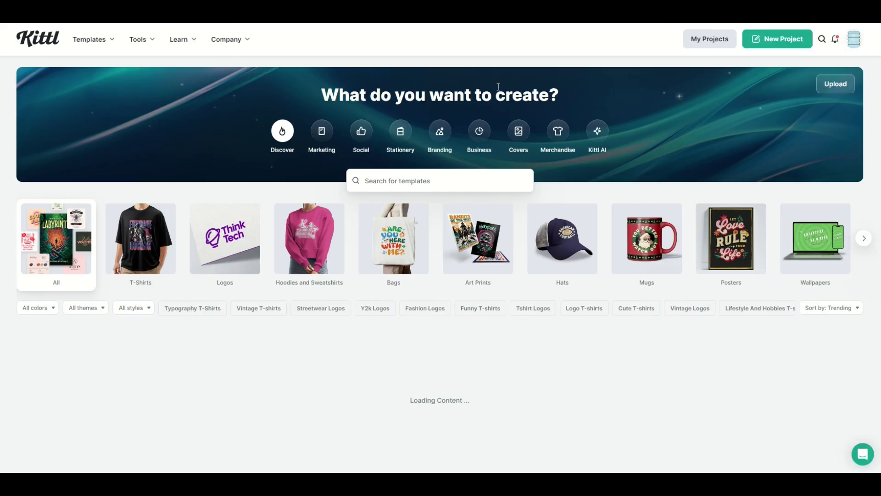
Step: Create a new project from the POD preset Displate Standard at 2900 × 4060 px
click(776, 46)
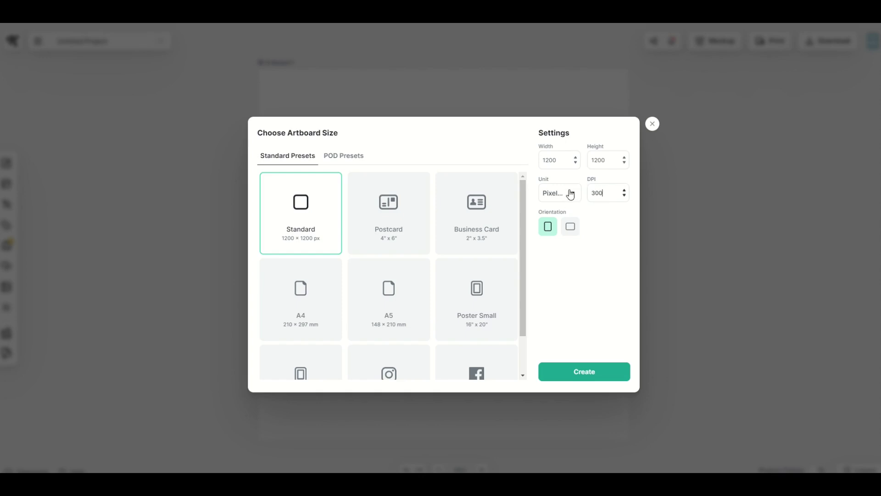
click(339, 159)
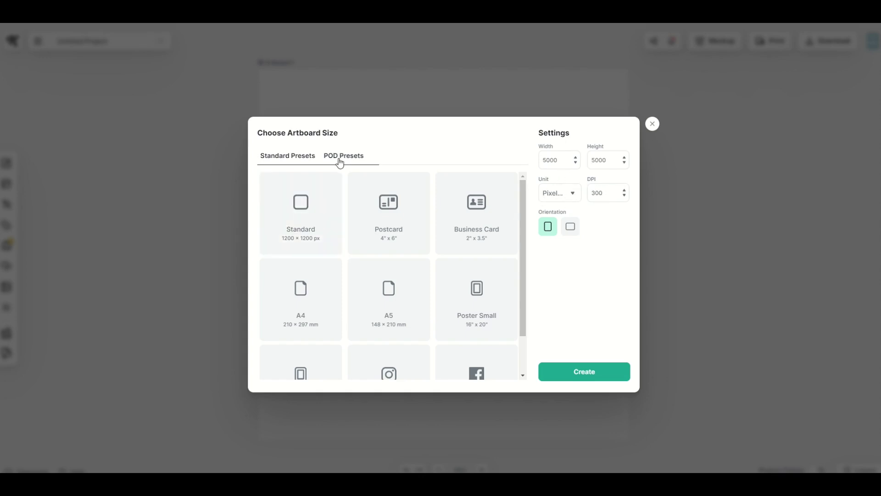
scroll(362, 198, down, 2)
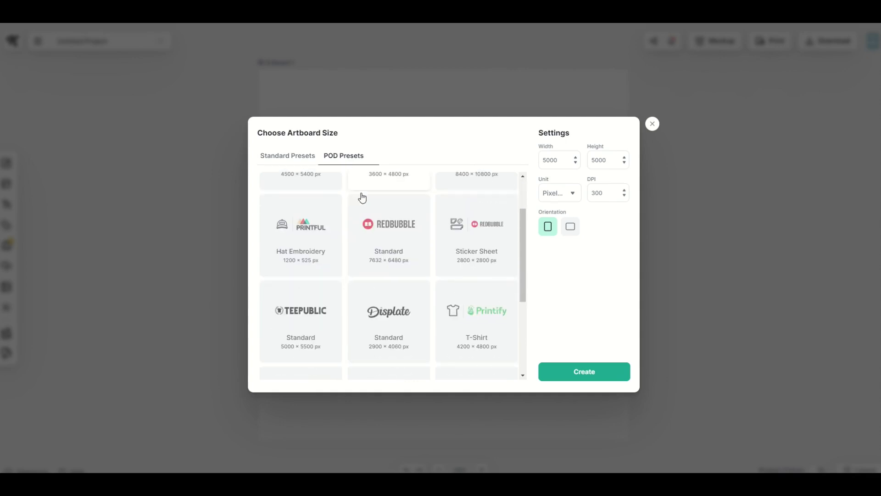
scroll(363, 202, down, 1)
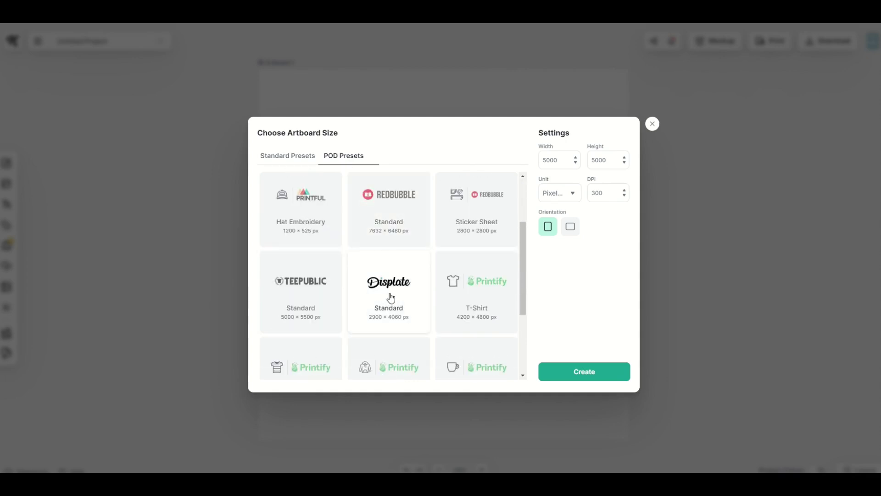
click(388, 324)
click(574, 376)
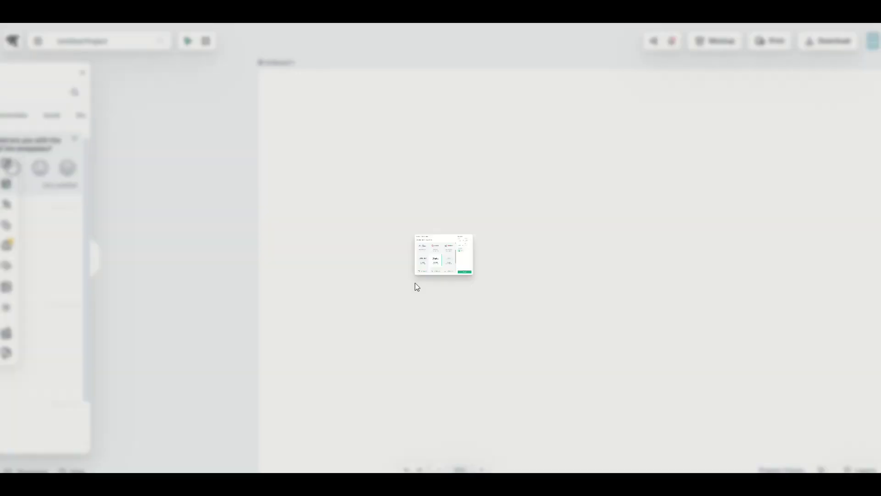
Step: Extend the headline to WELCOME TO THE CAT CLUB, move it to the top, add a cat below
click(285, 64)
key(shift+1)
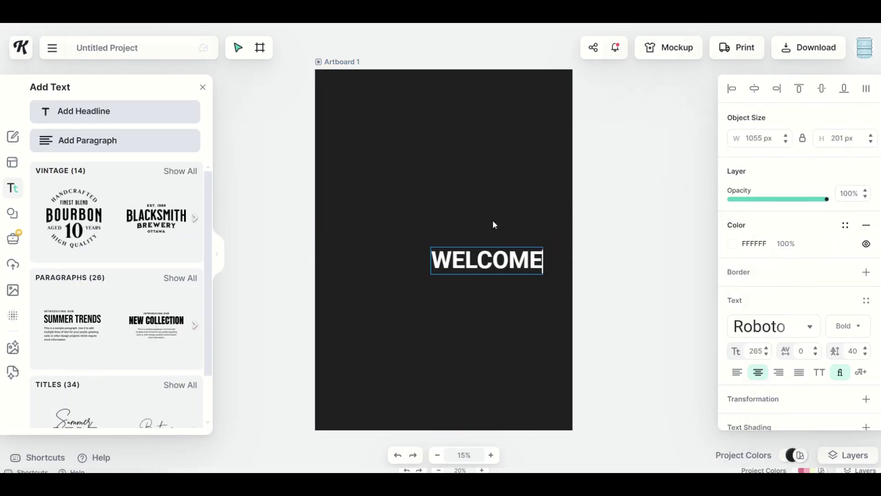
key(Return)
text(TO THE)
key(Return)
text(CAT CLUB)
key(Escape)
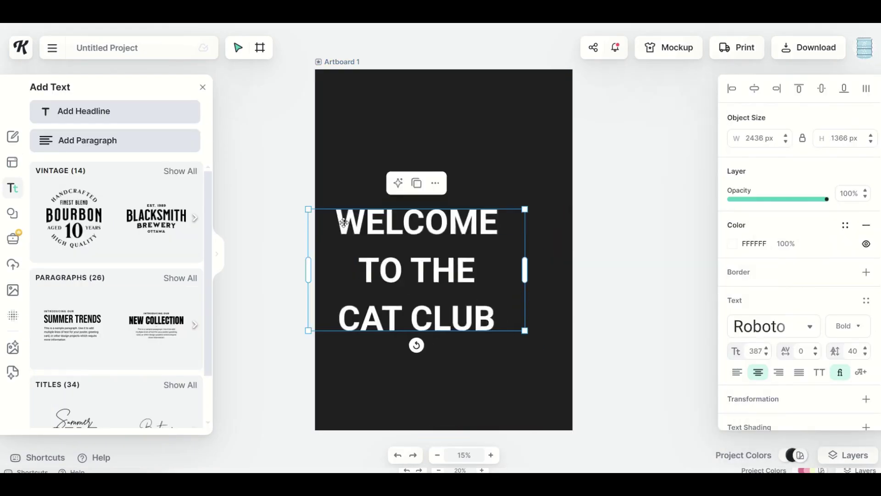
drag(347, 221, 372, 120)
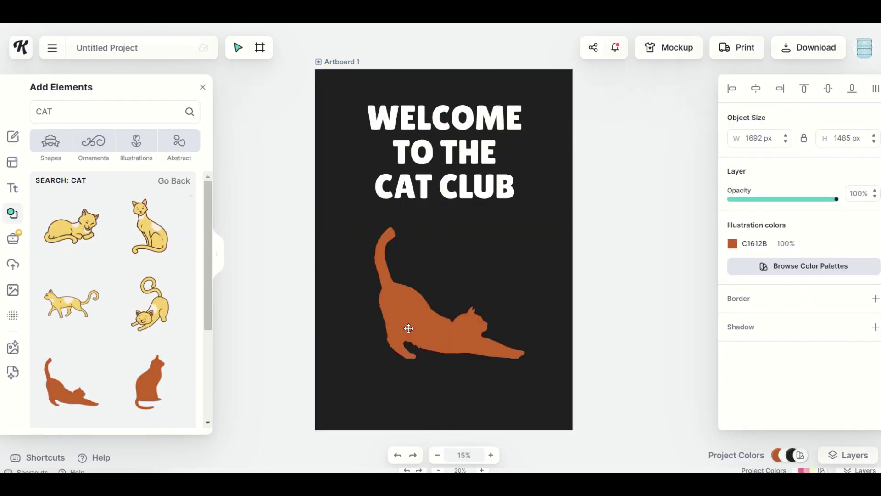
drag(409, 327, 437, 368)
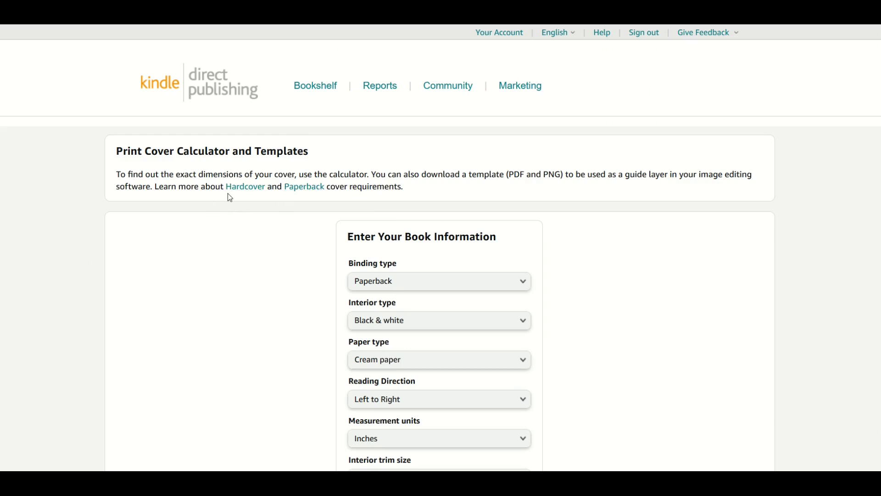
Step: Calculate KDP cover dimensions for 300 pages, giving a 15 x 10.25 in full cover
scroll(225, 209, down, 2)
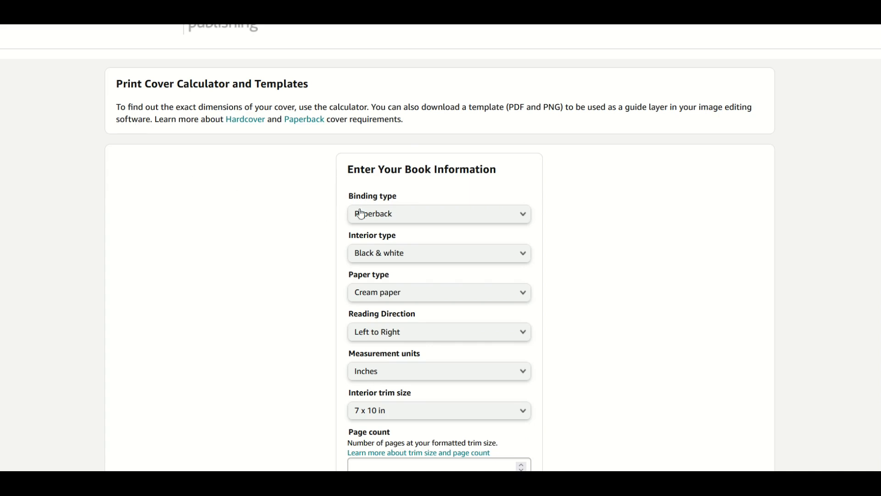
scroll(364, 222, down, 2)
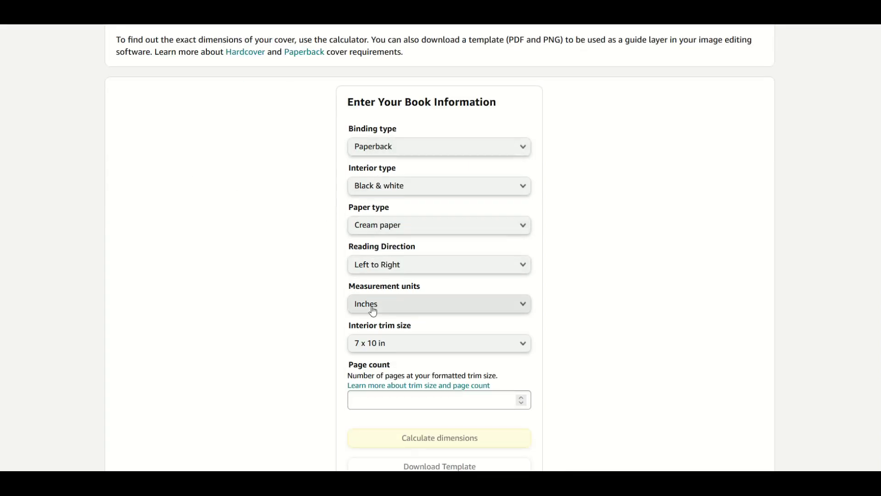
click(348, 395)
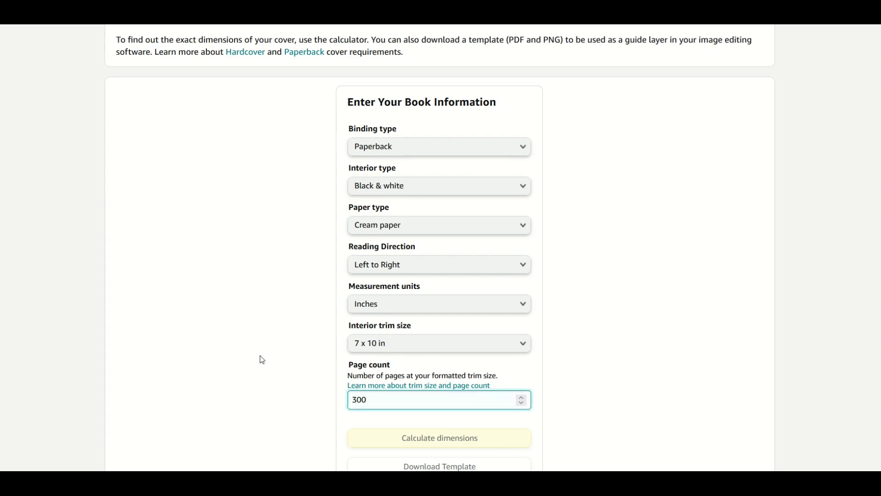
key(Return)
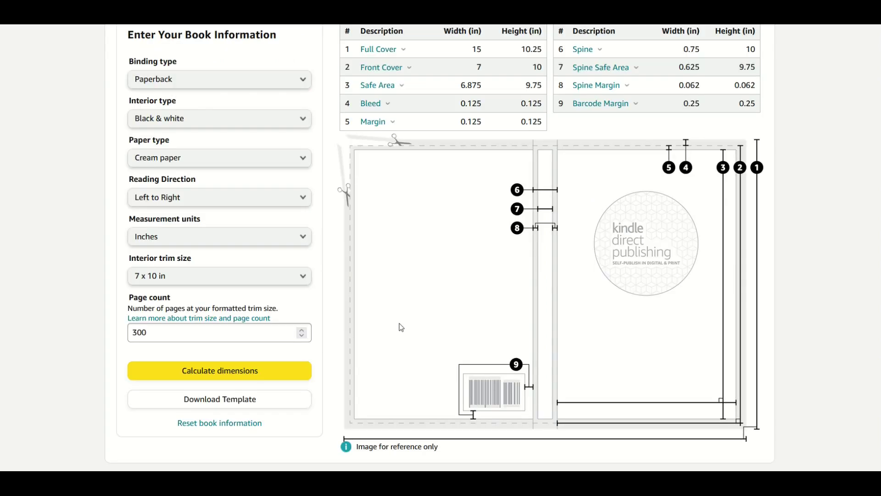
scroll(401, 328, up, 2)
scroll(490, 260, down, 4)
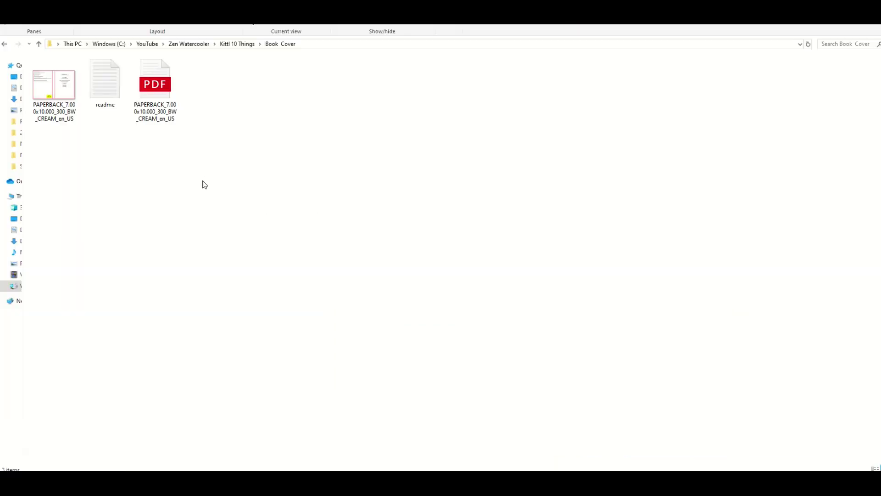
Step: Open the PAPERBACK cover template PNG in Photos and maximise it
double_click(53, 90)
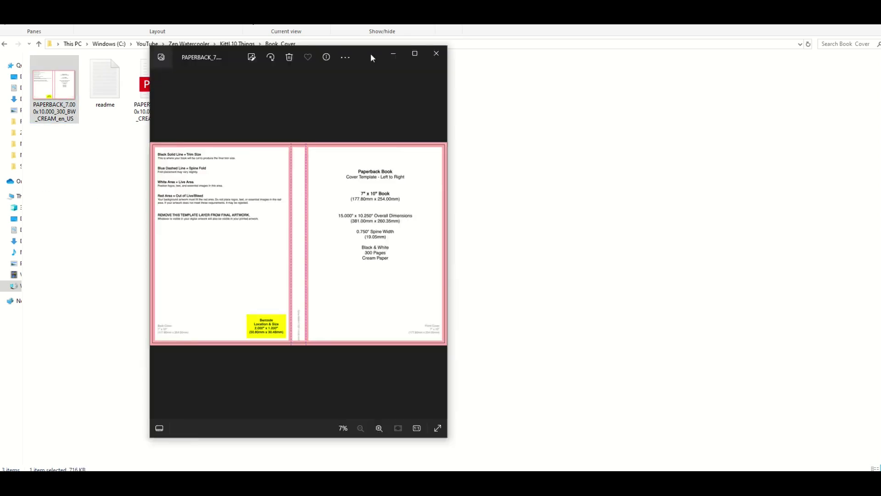
drag(522, 130, 780, 152)
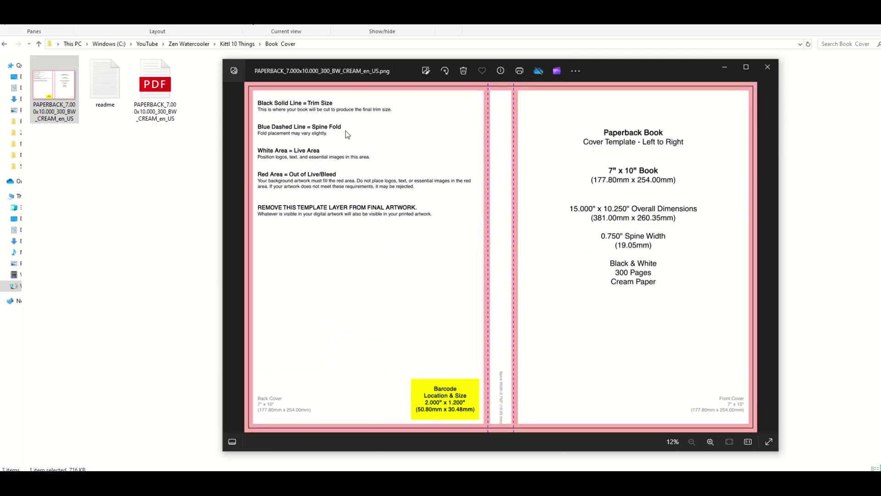
click(747, 67)
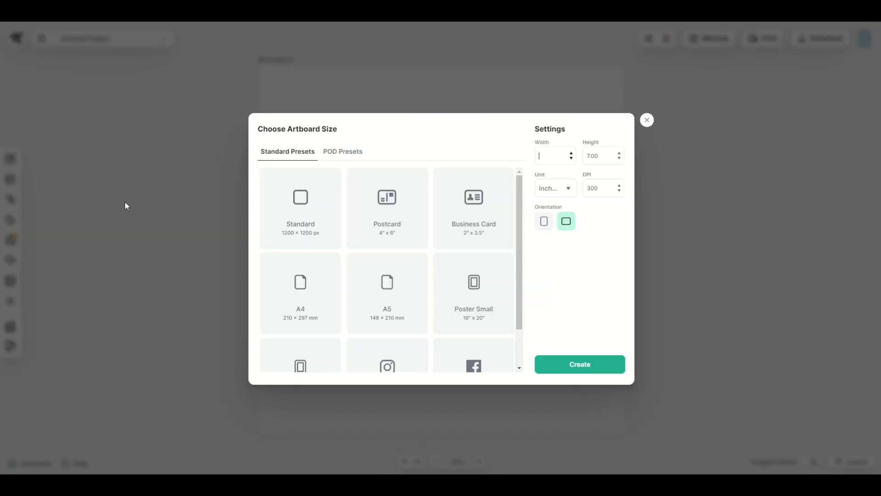
Step: Create a landscape artboard of 15 × 10.25 in at 300 DPI and select it
text(00)
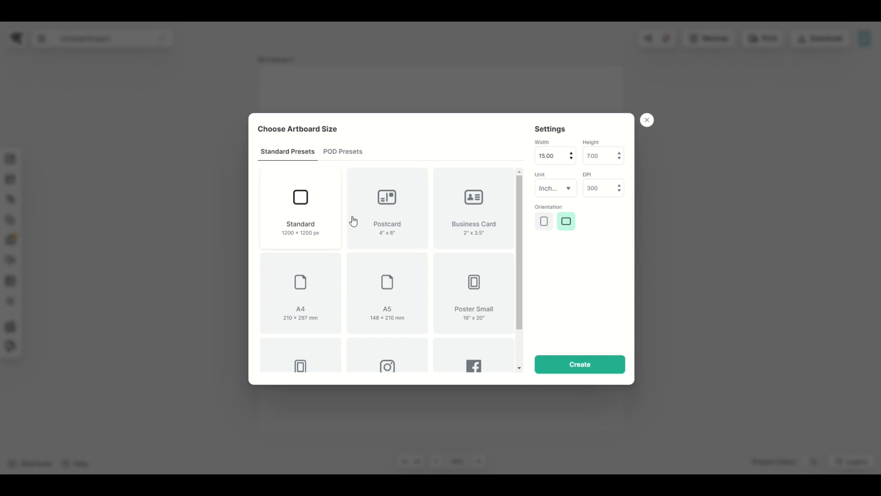
double_click(601, 156)
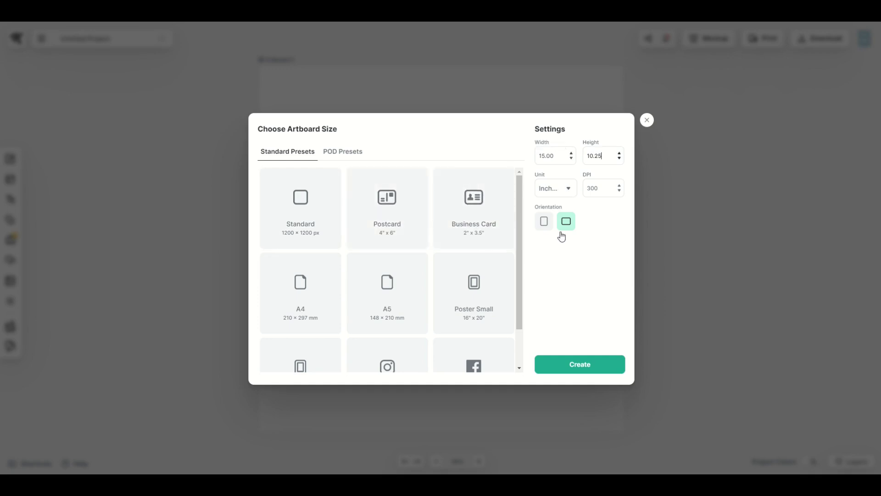
click(566, 365)
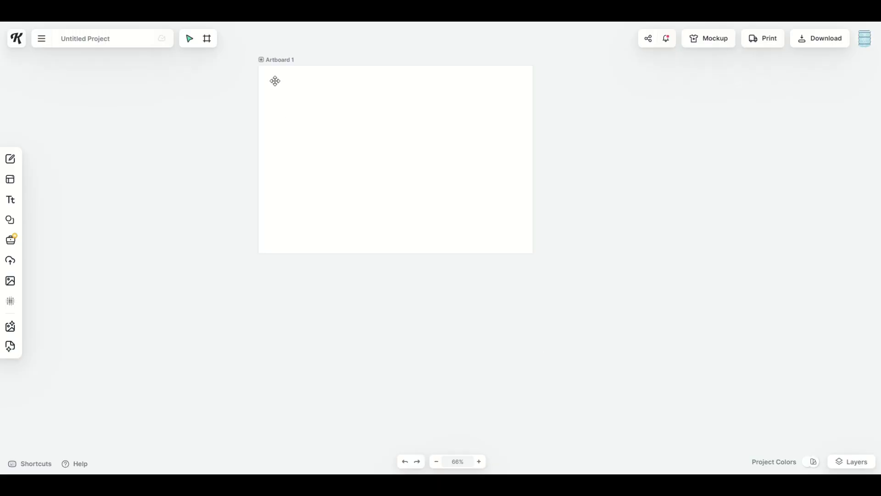
click(281, 59)
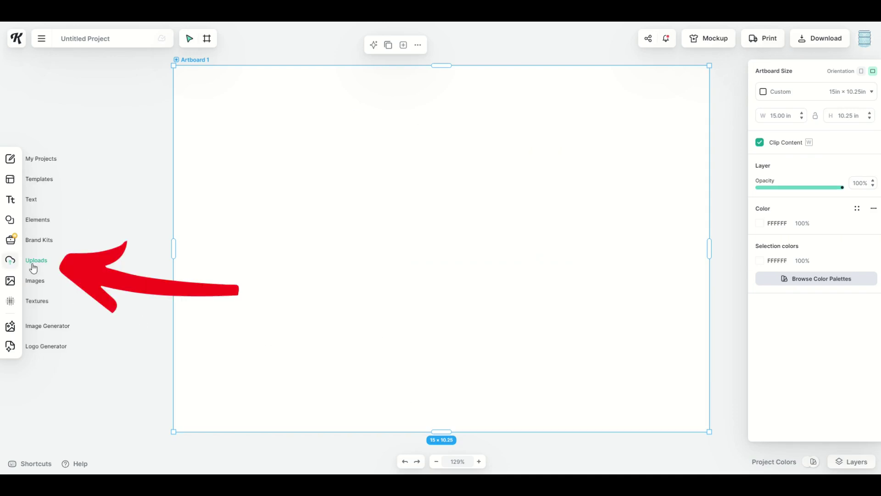
Step: Stretch the uploaded cover template across the 15 x 10.25 in artboard, then add the baseball player image
click(33, 264)
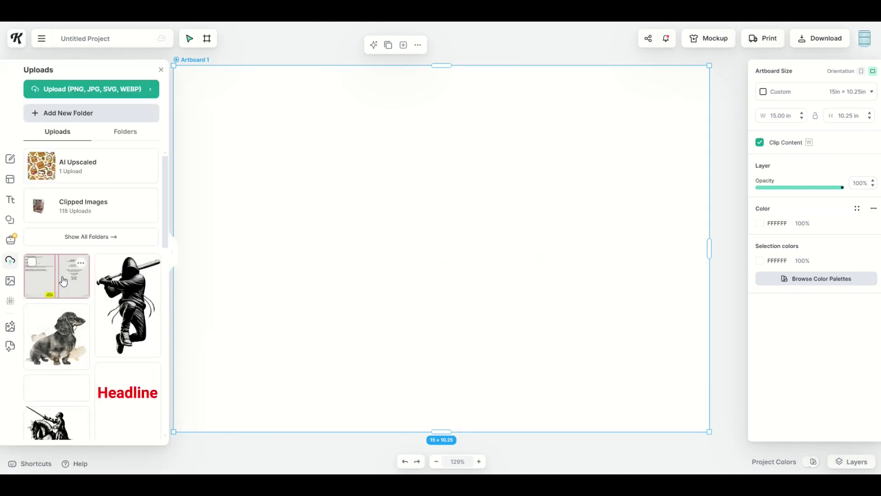
click(64, 261)
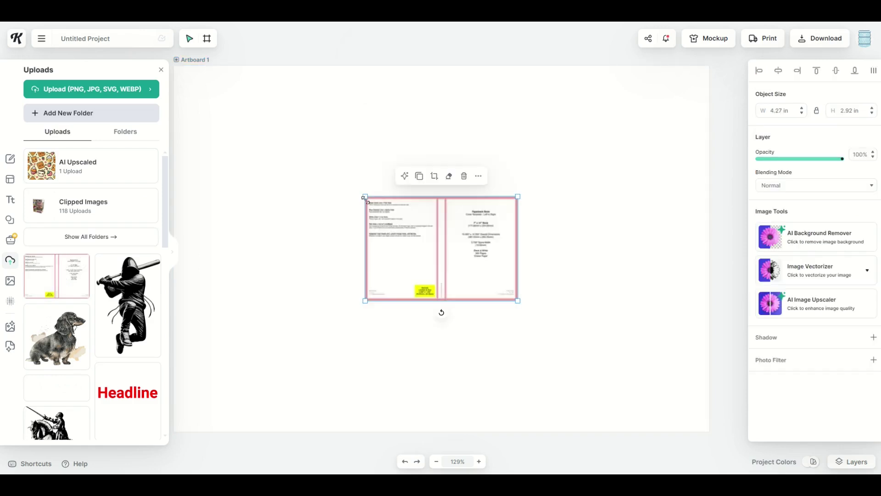
drag(387, 215, 195, 85)
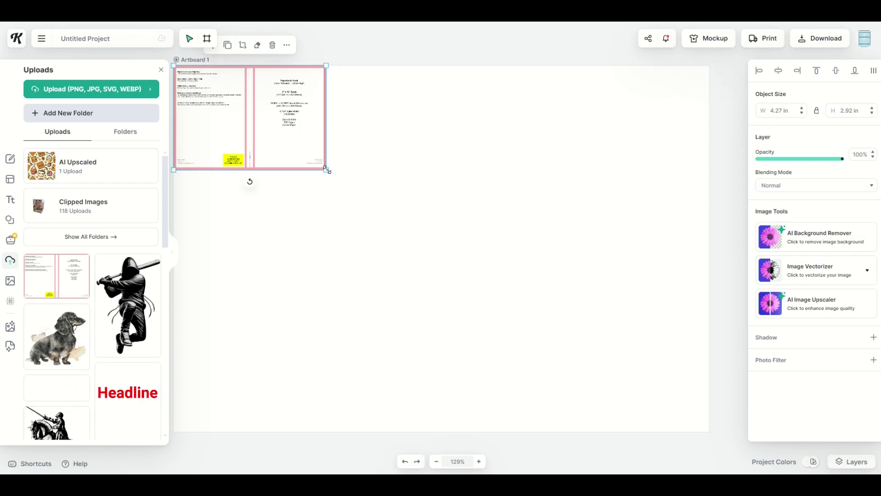
drag(326, 170, 722, 414)
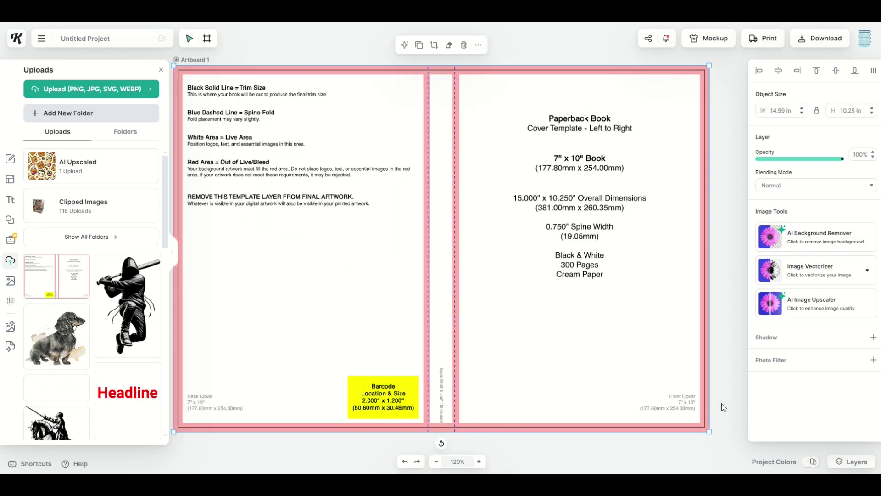
click(737, 380)
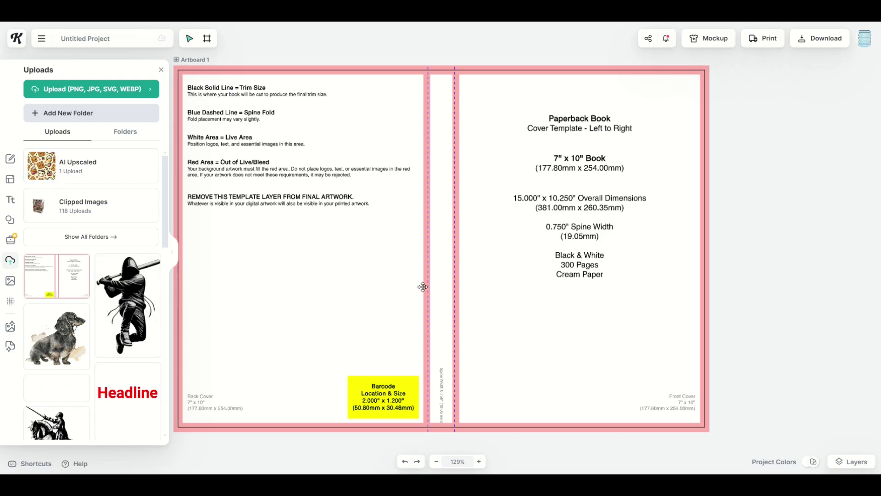
drag(430, 287, 430, 287)
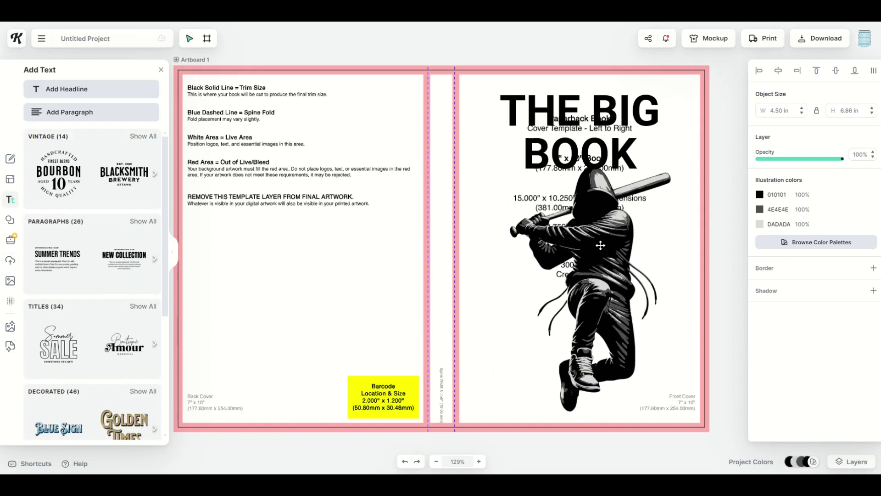
Step: Scale the baseball player down and nudge it up on the front cover
click(601, 245)
drag(509, 166, 529, 195)
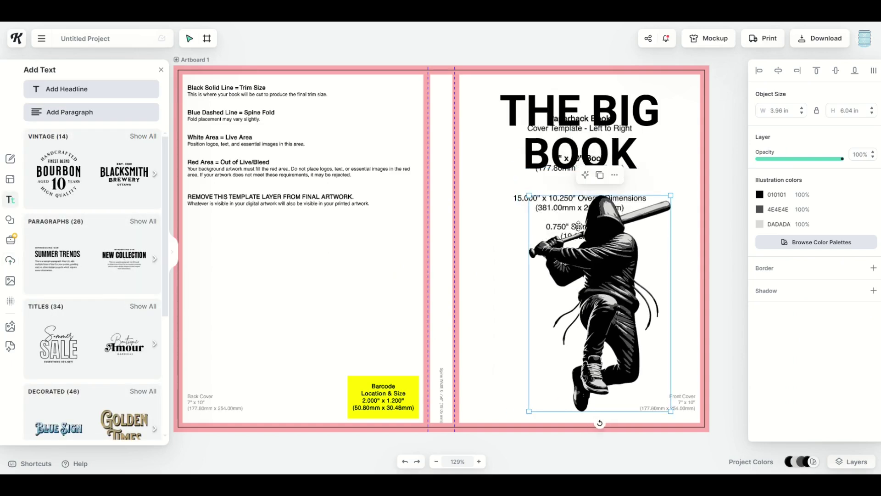
drag(597, 237, 597, 226)
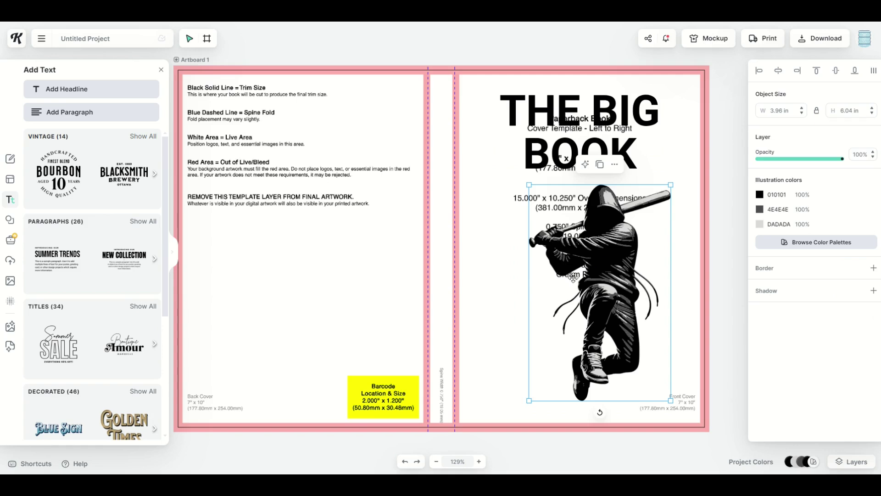
Step: Hide the cover template layer, then restore it with undo
click(850, 462)
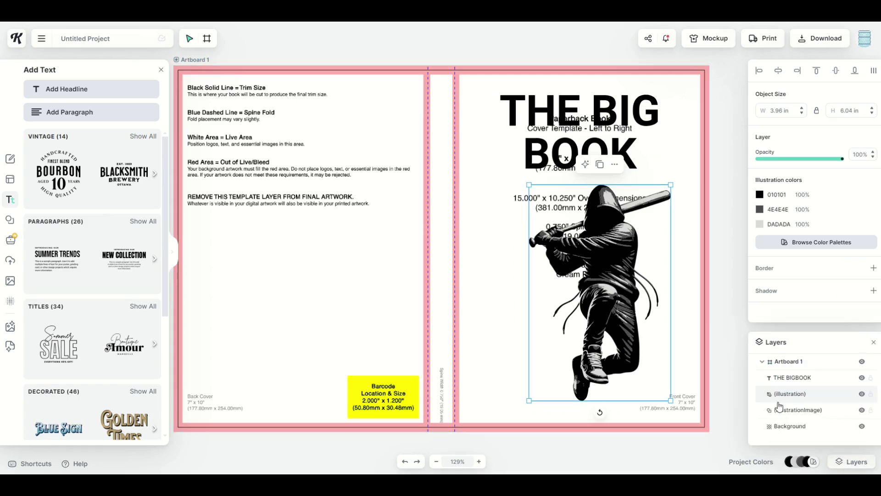
click(862, 411)
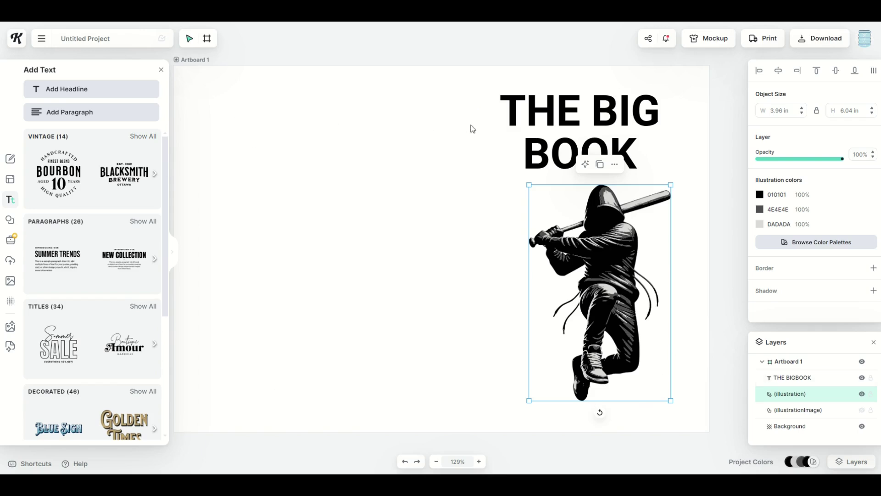
key(ctrl+z)
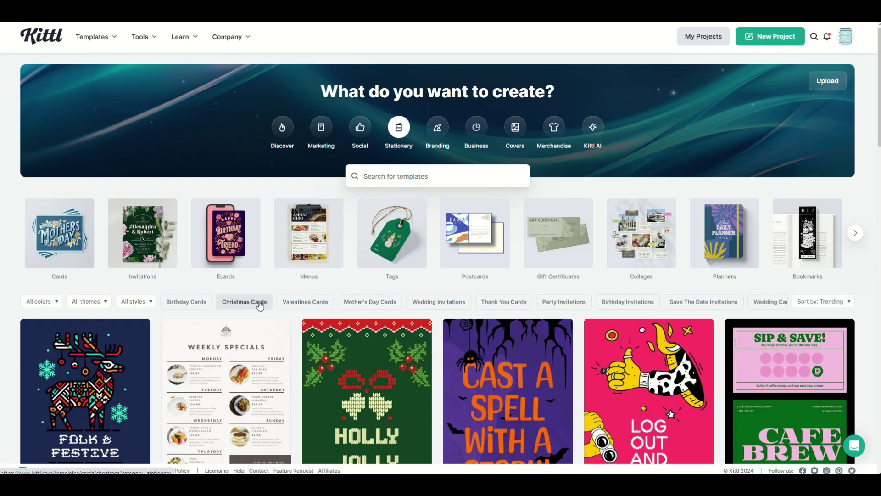
Step: Filter to Wedding Invitations and open the Golden Art Deco - Elegant Wedding template
click(448, 303)
scroll(449, 305, down, 5)
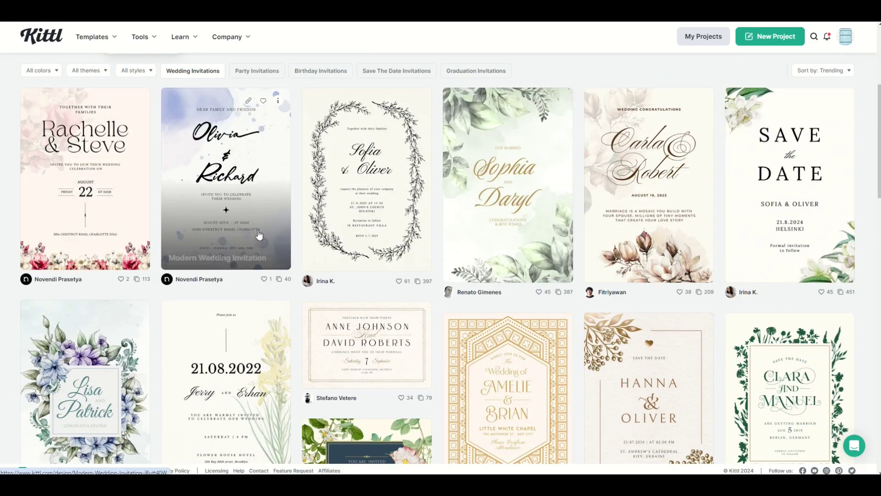
scroll(742, 270, down, 2)
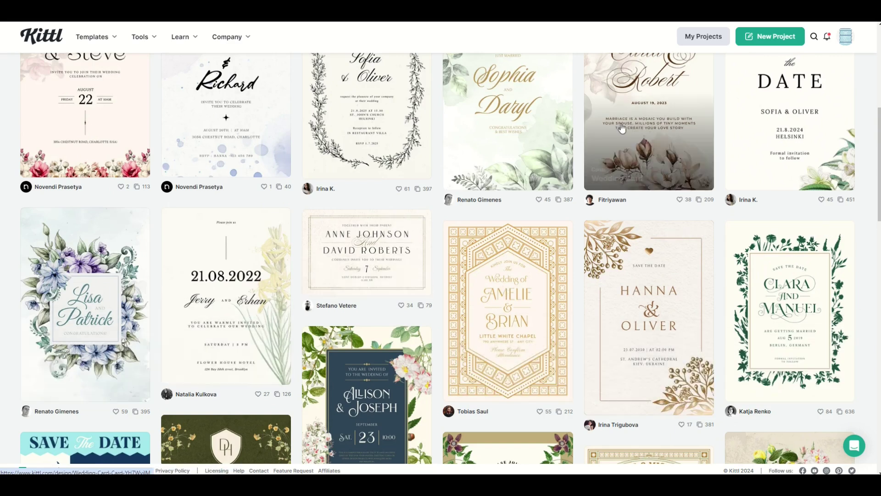
scroll(713, 256, down, 2)
click(510, 257)
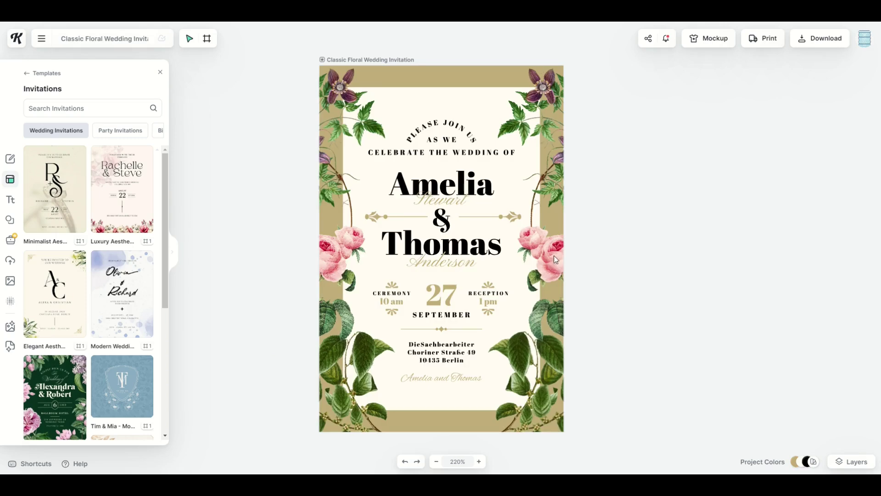
Step: Remove the rose-and-leaf floral border decoration from the wedding invitation, leaving the gold frame
click(337, 257)
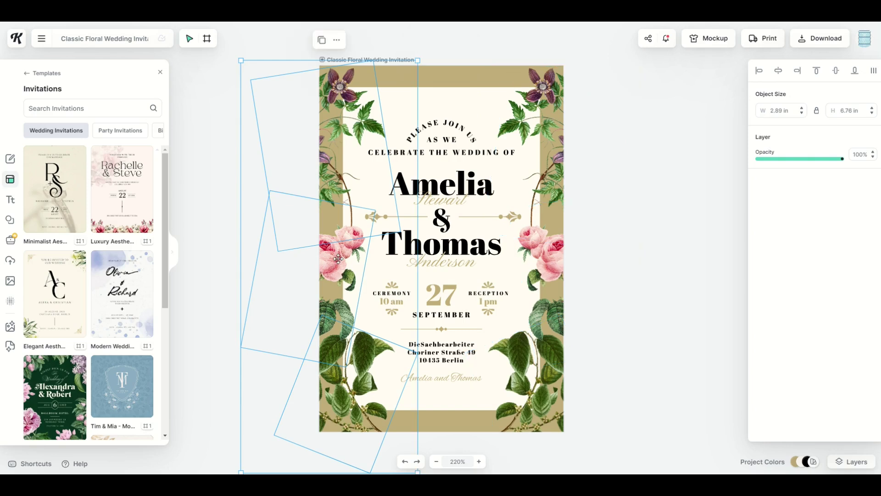
drag(338, 258, 551, 254)
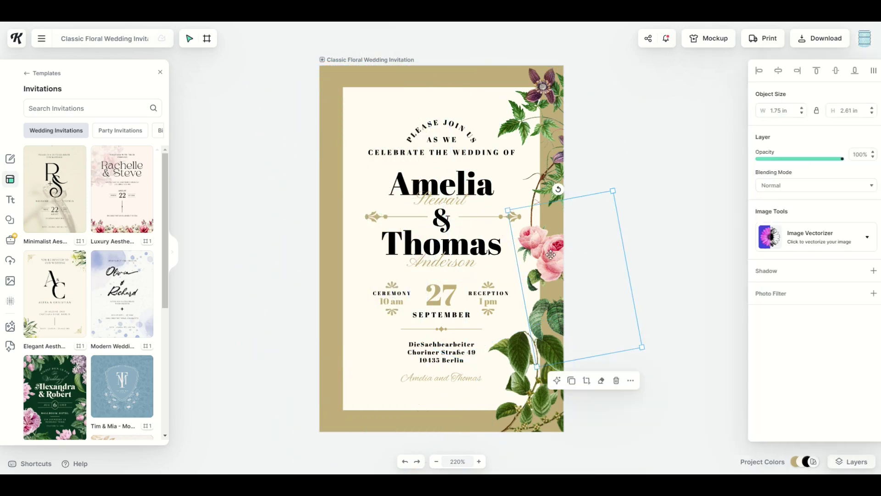
key(Delete)
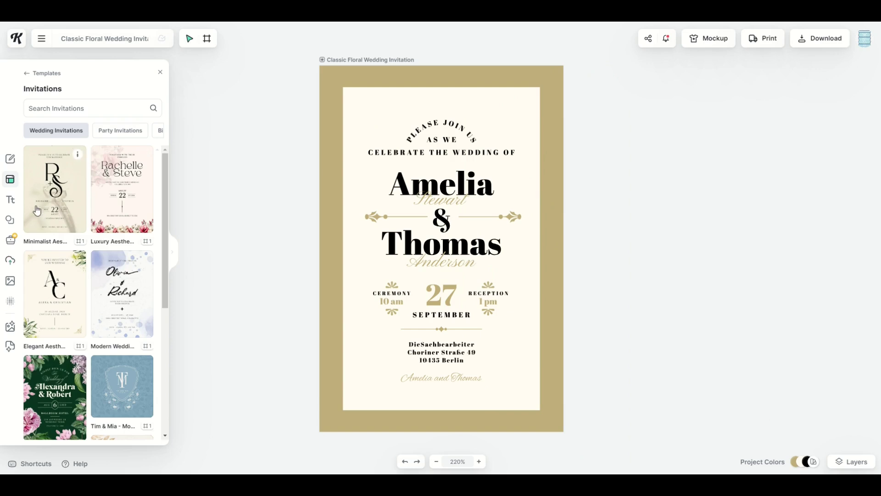
Step: Search the Elements library for 'poppy' and place the red poppy illustration at the invitation's bottom
click(10, 220)
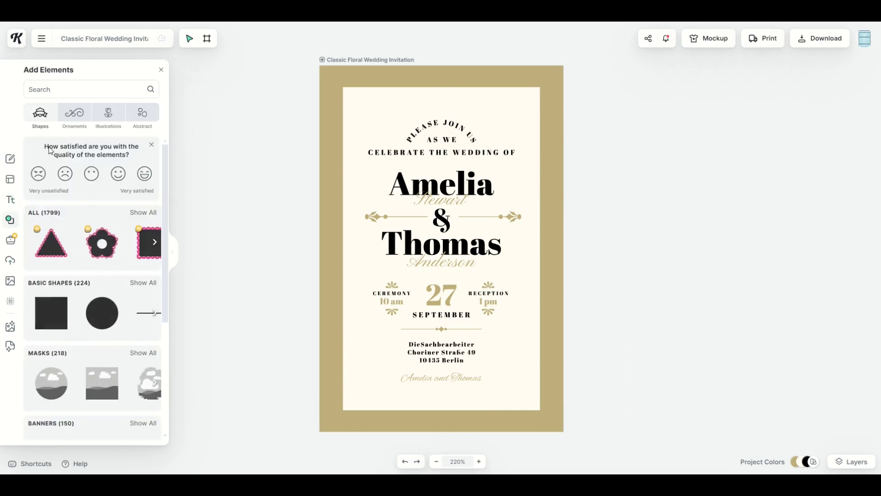
click(58, 90)
text(poppy)
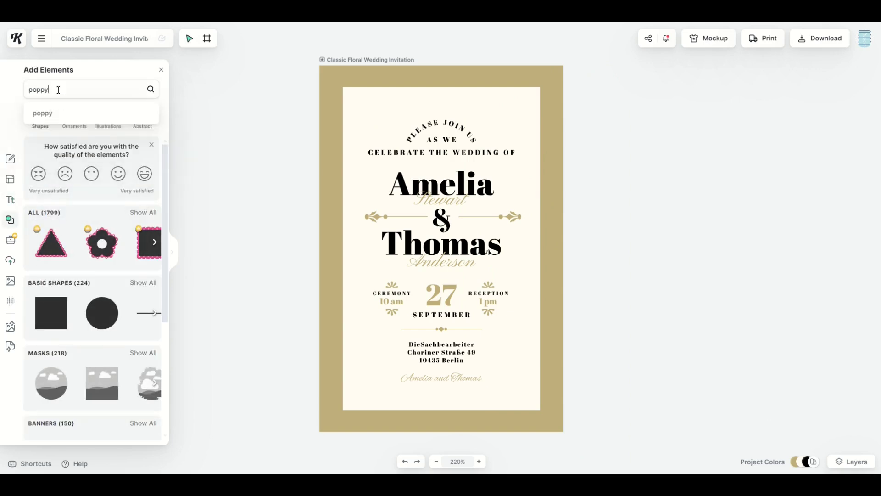
key(Return)
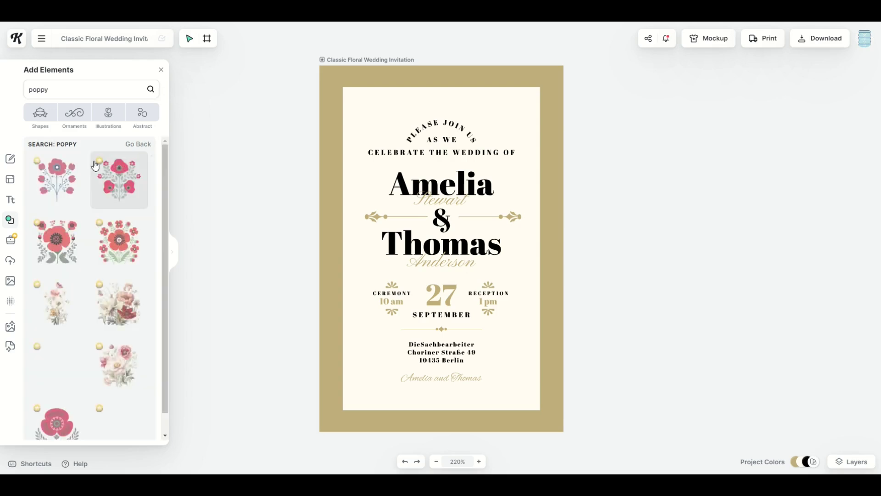
drag(56, 241, 583, 362)
click(495, 445)
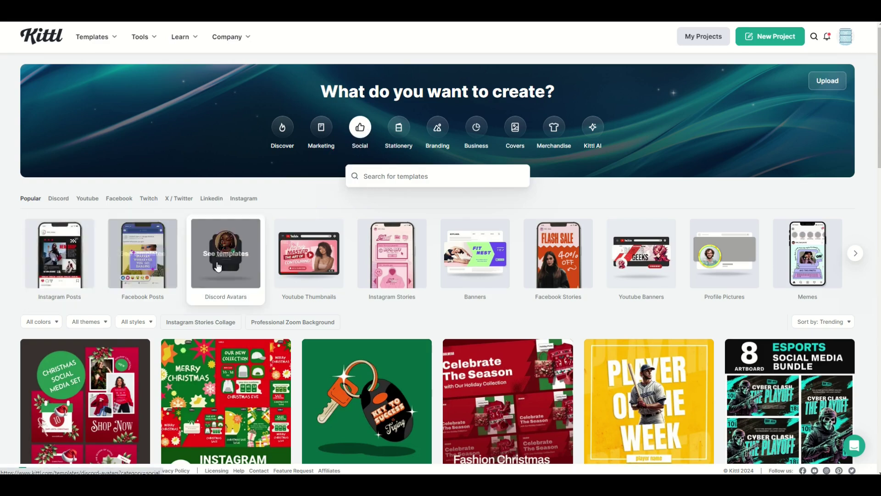
Step: Open the Gamer Code template from the Youtube Thumbnails gallery
click(313, 266)
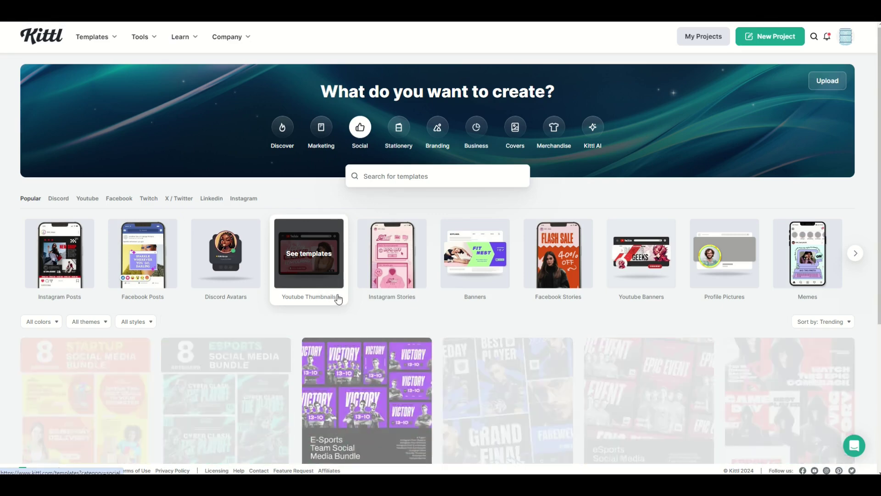
scroll(352, 299, down, 4)
scroll(355, 303, down, 5)
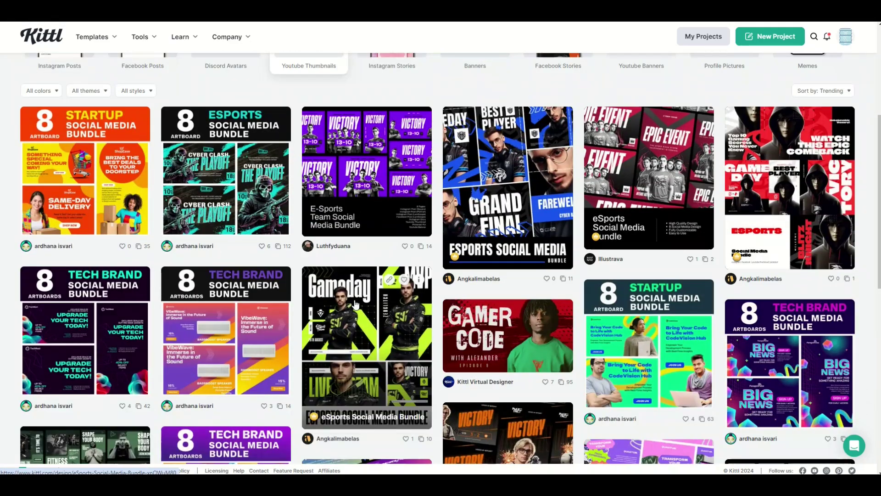
scroll(360, 311, up, 2)
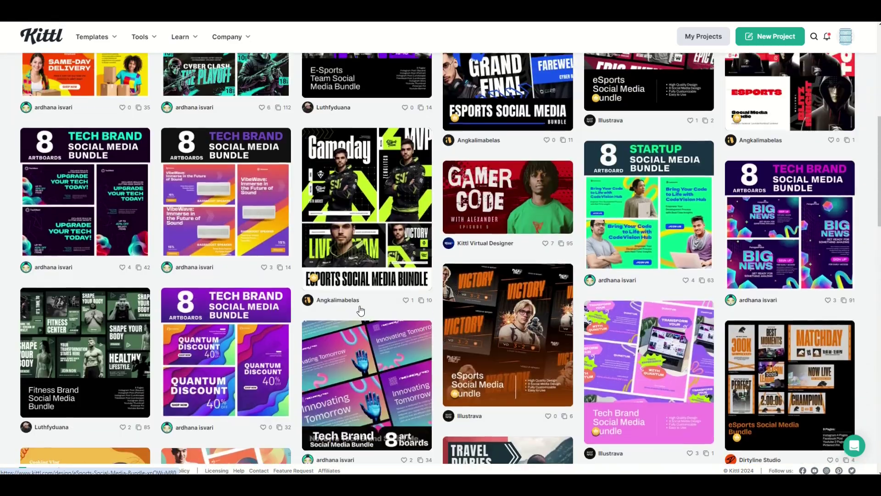
click(505, 248)
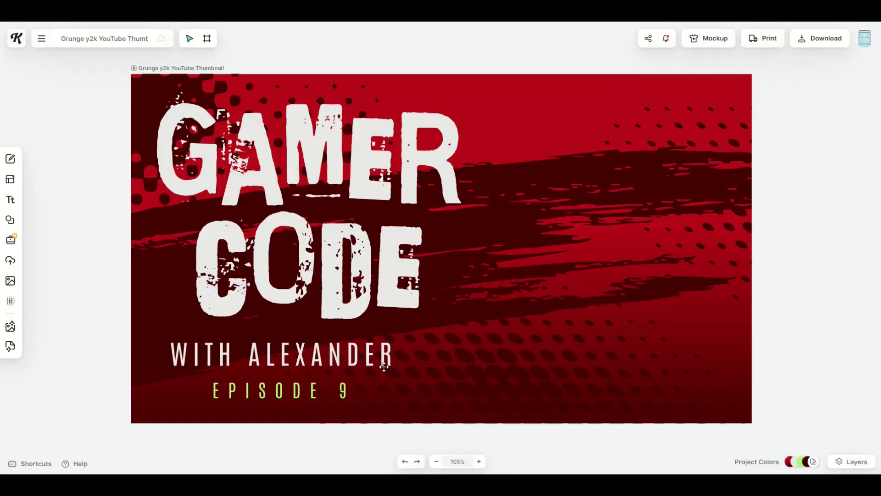
Step: Retype the thumbnail's CODE title line as WATERCOOLER
double_click(336, 295)
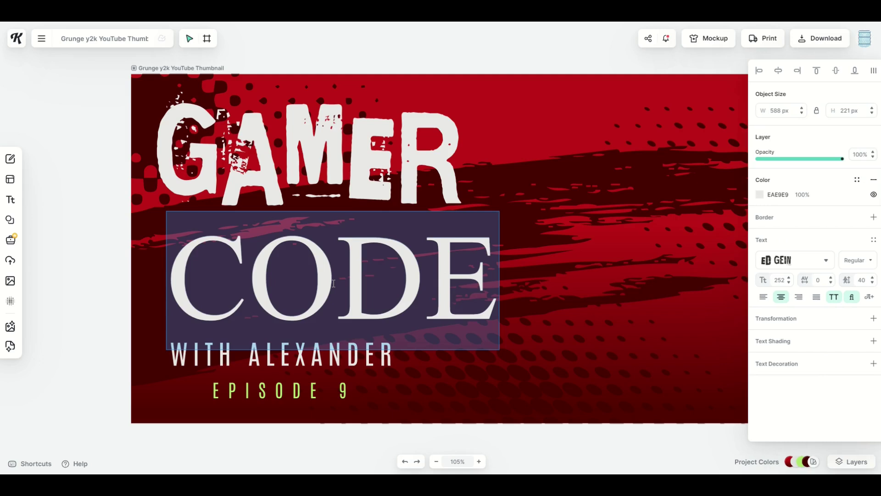
text(WATERCOOLER)
click(710, 305)
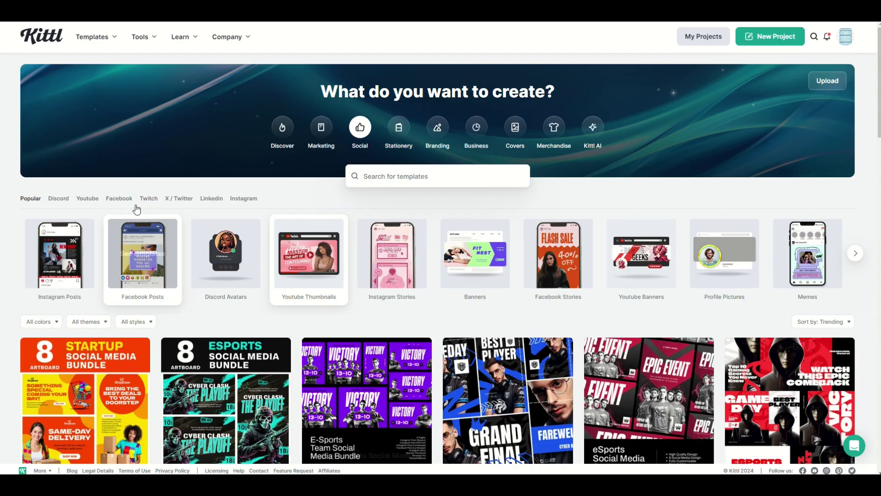
Step: Show the Stationery templates filtered to Birthday Cards and browse the grid
click(385, 146)
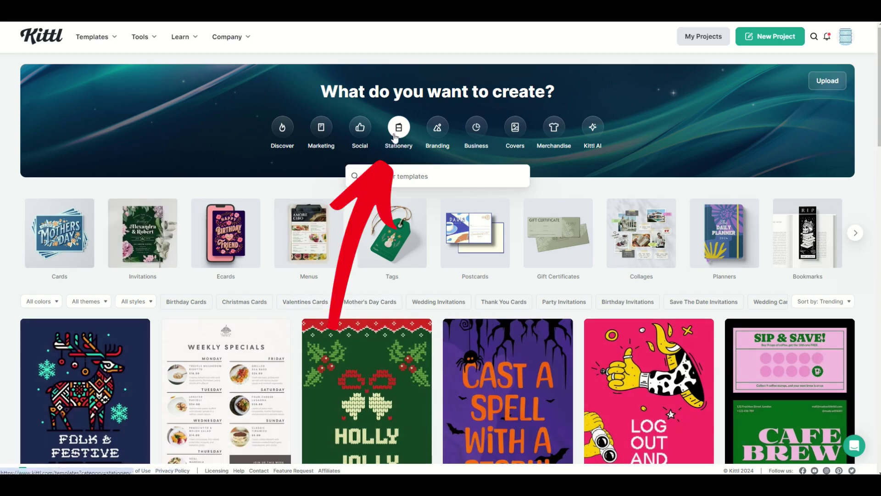
click(183, 303)
scroll(297, 268, down, 3)
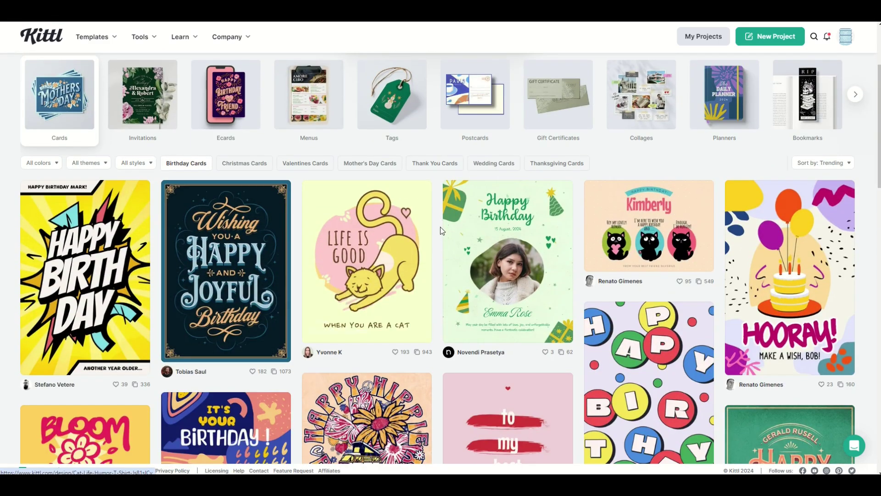
scroll(89, 307, down, 2)
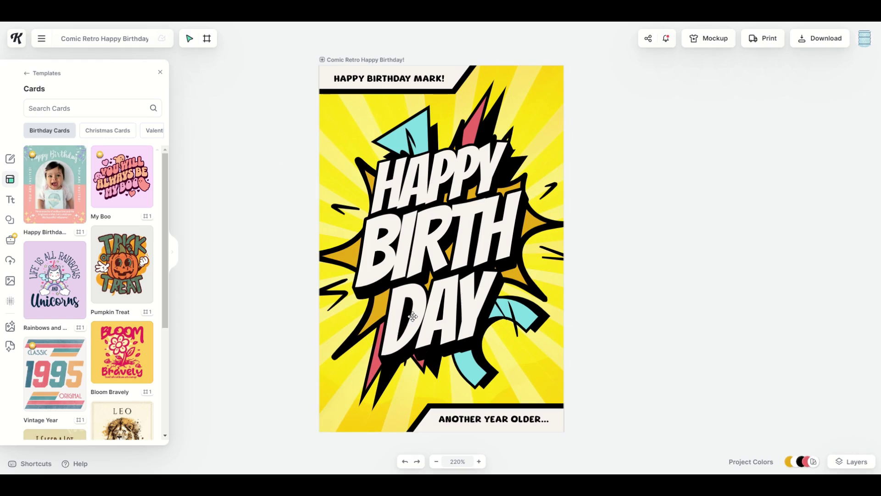
Step: Delete BIRTH, HAPPY, the starburst, DAY and the banners, leaving only the yellow rays background
click(399, 255)
key(Delete)
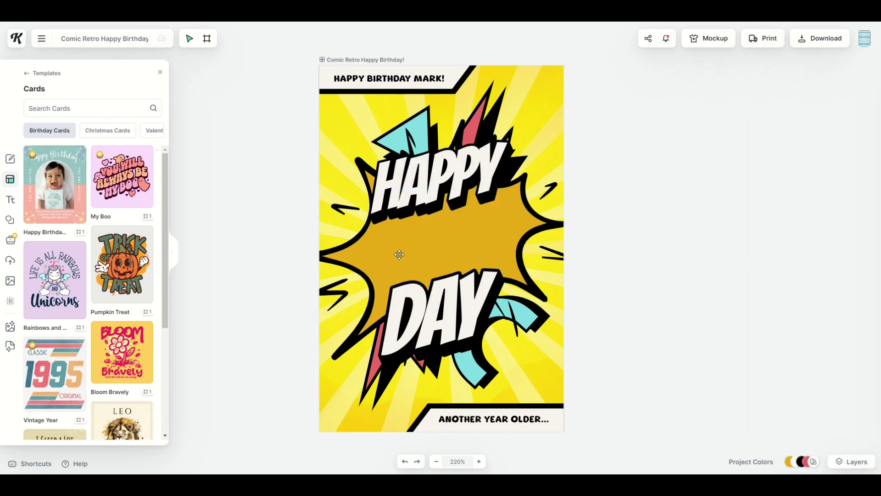
click(403, 205)
key(Delete)
click(409, 228)
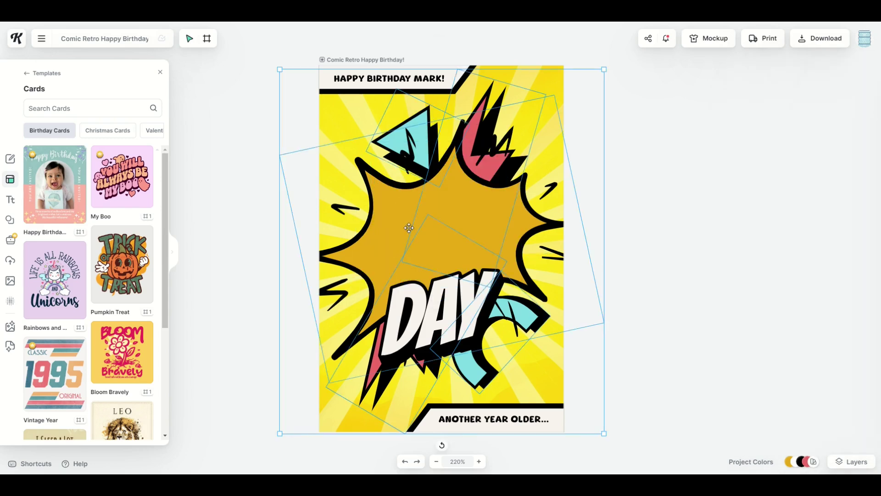
key(Delete)
click(439, 365)
key(Delete)
click(415, 85)
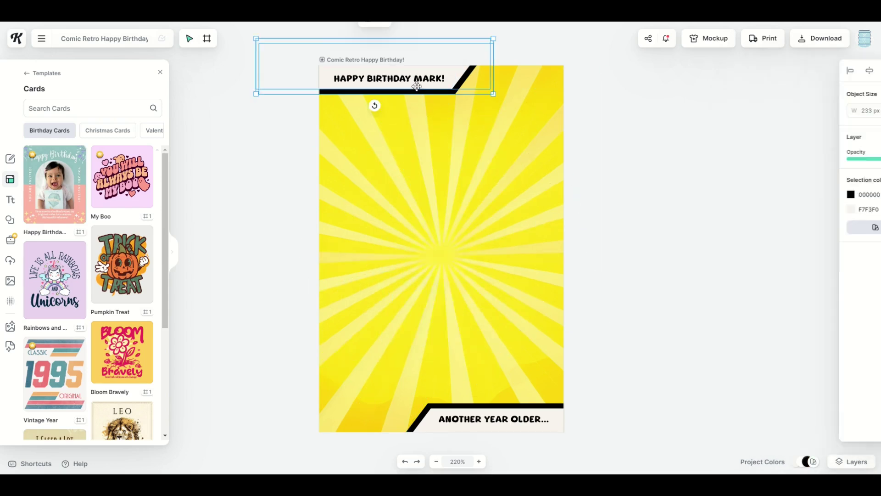
key(Delete)
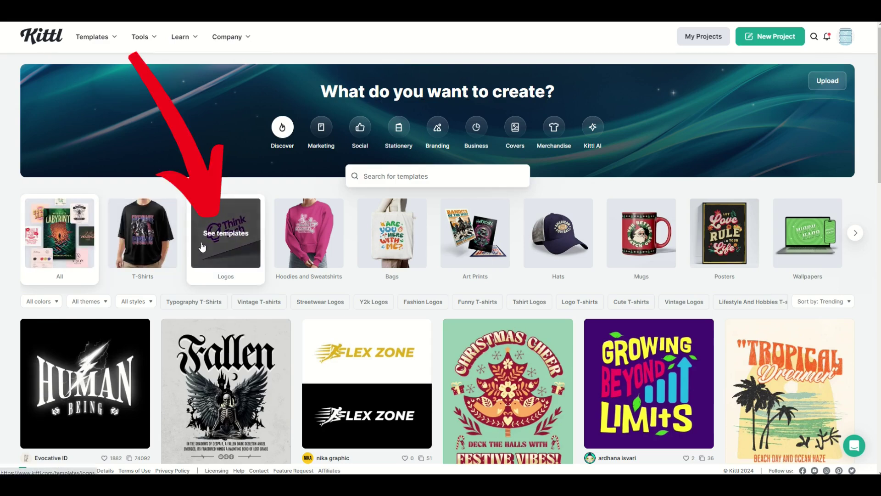
Step: Open the Velocity Basketball Team Logo template from the Logos templates
click(222, 251)
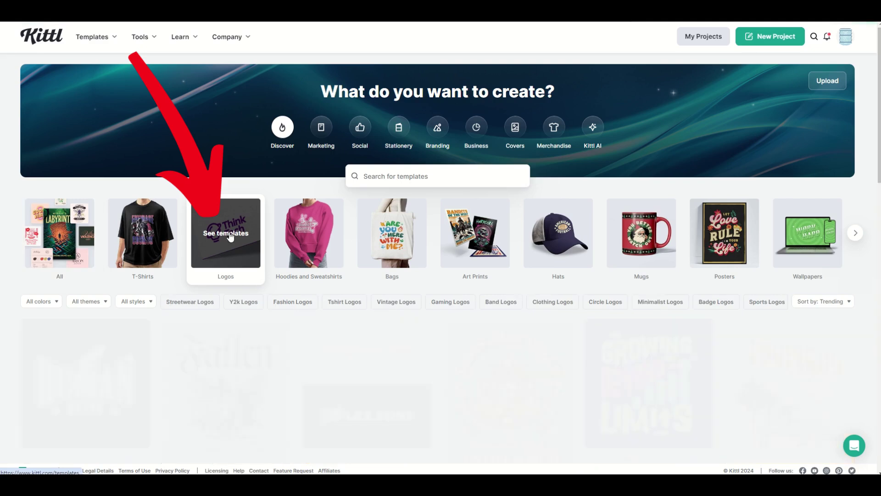
scroll(309, 277, down, 3)
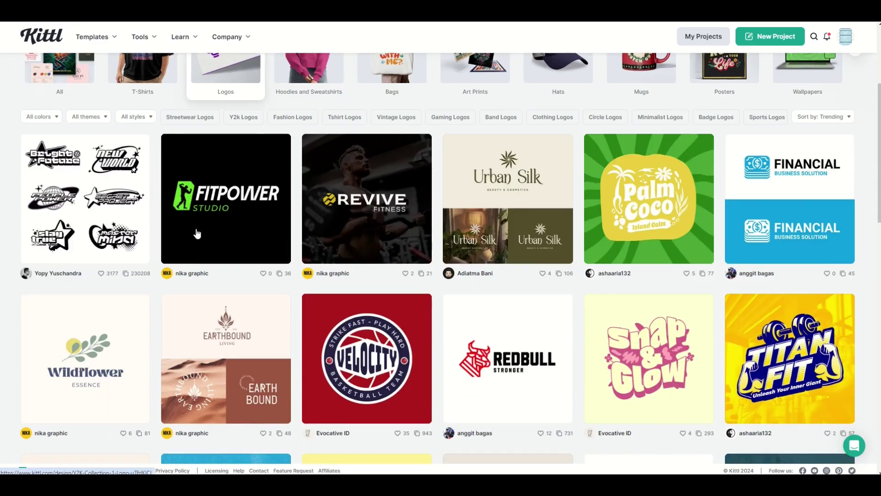
scroll(647, 257, down, 2)
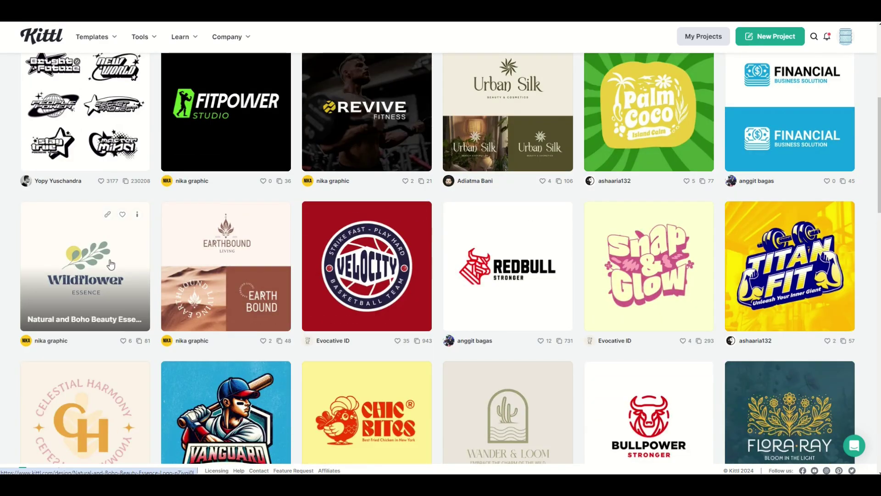
scroll(108, 262, down, 2)
click(367, 196)
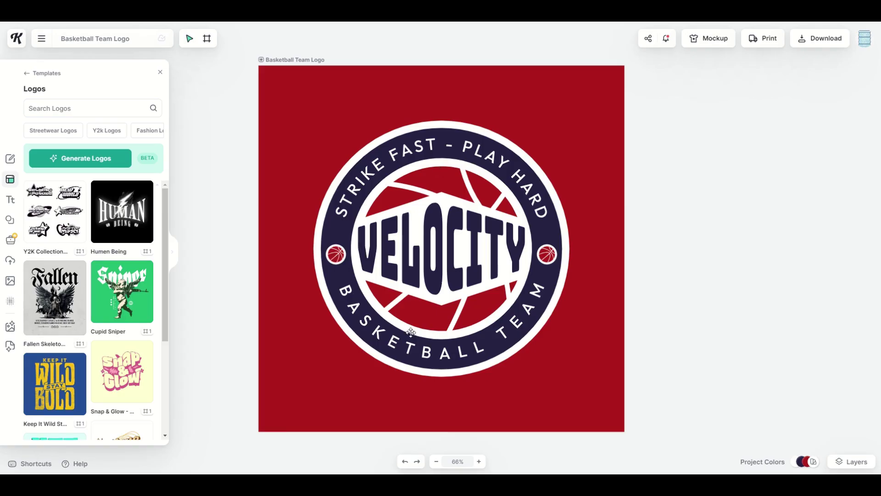
Step: Delete the VELOCITY text, the white backing shape and the basketball line graphic
click(384, 260)
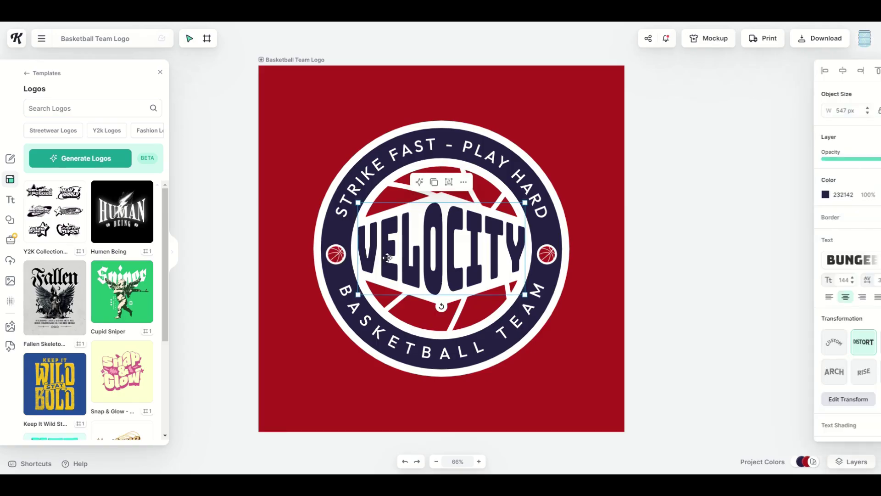
key(Delete)
click(411, 246)
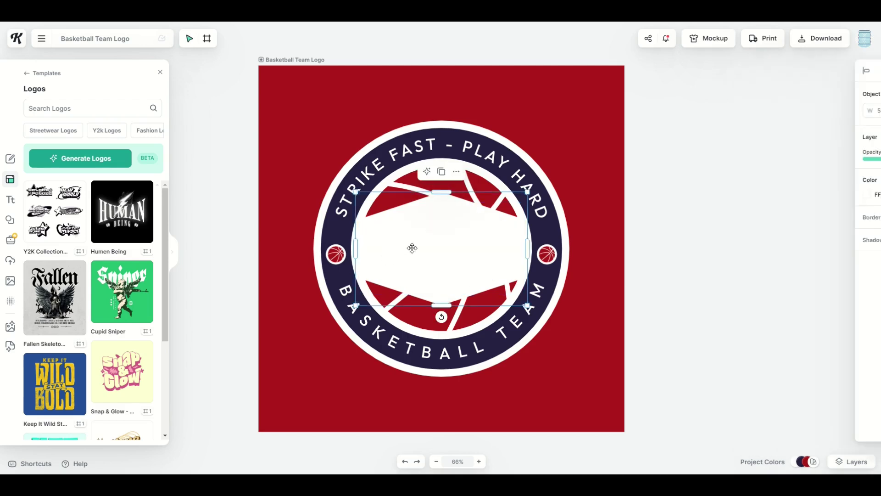
key(Delete)
click(420, 236)
key(Delete)
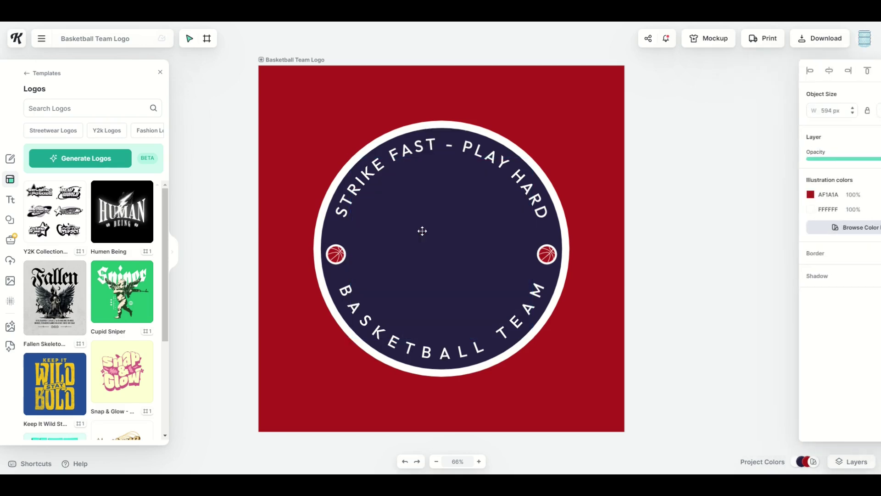
Step: Hide the red Background layer so the canvas is transparent
click(852, 461)
click(817, 410)
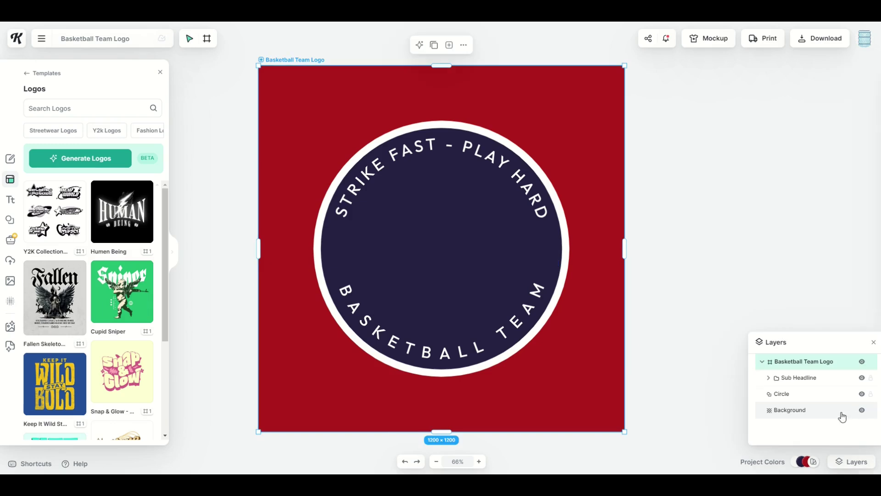
click(862, 410)
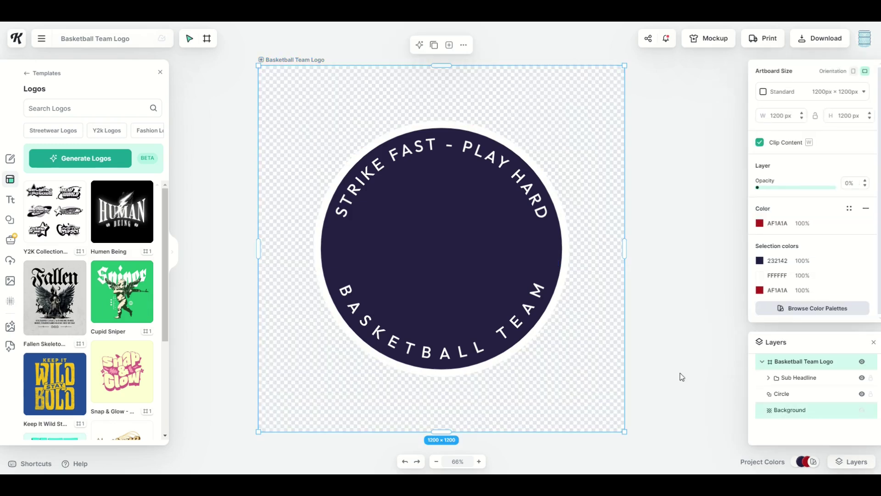
Step: Enlarge the navy circle to nearly fill the canvas
click(378, 233)
drag(292, 117, 262, 69)
drag(568, 374, 615, 421)
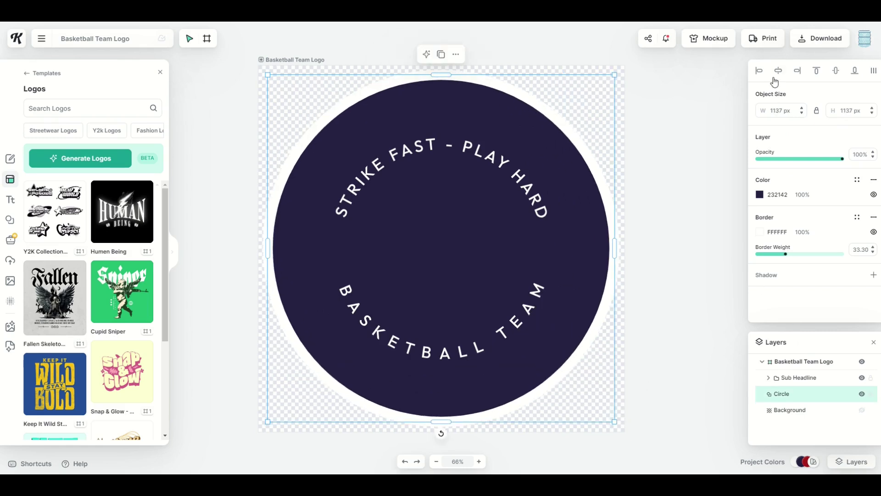
Step: Replace the top curved text with 'toronto' and move the pepper illustration to the logo's centre
double_click(376, 108)
key(ctrl+a)
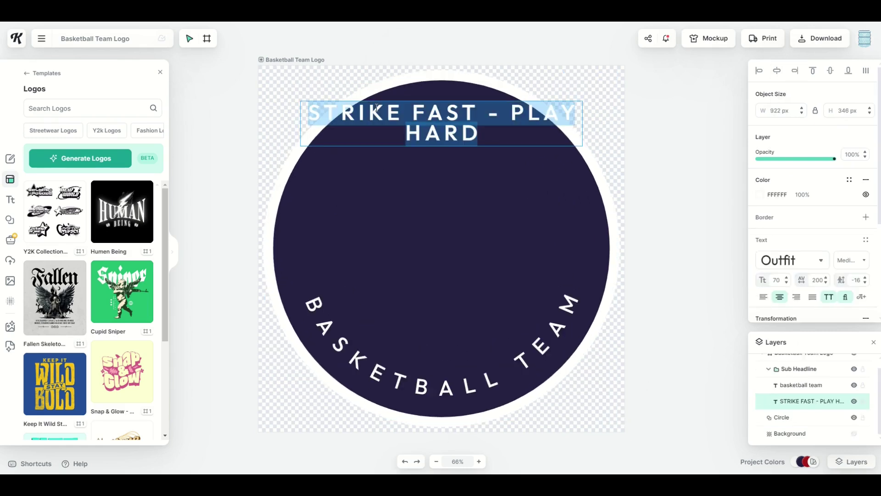
text(toronto)
key(Escape)
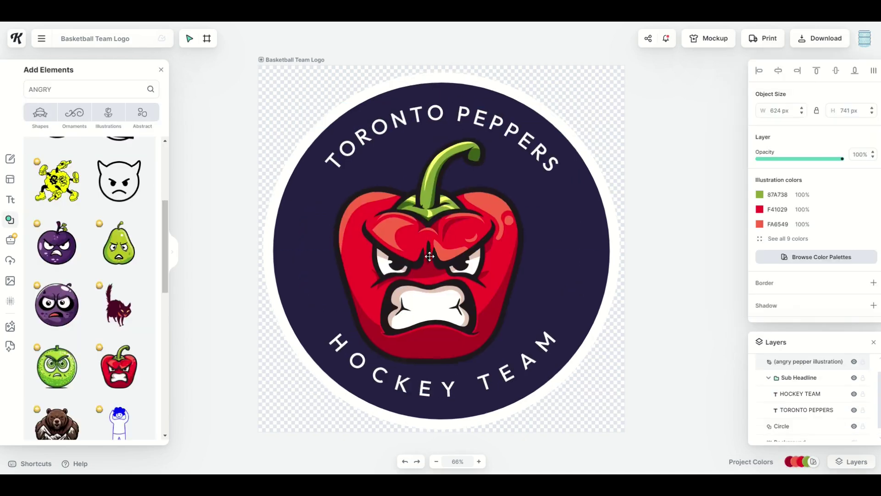
drag(416, 252, 441, 251)
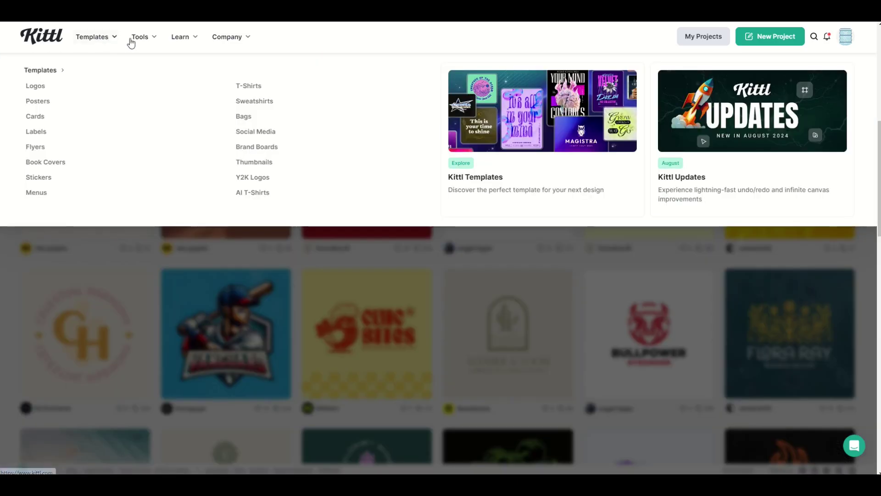
mouse_move(136, 42)
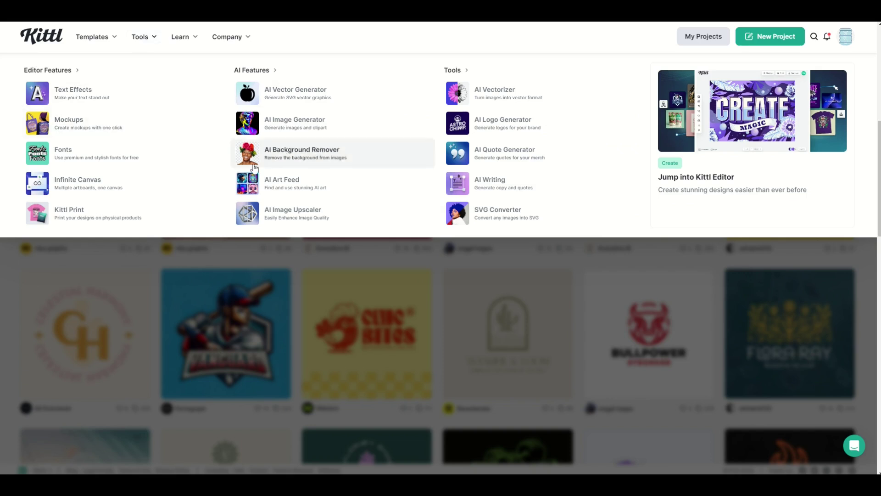
Step: In the AI Logo Generator, generate logos from a 'hockey team' angry bear prompt
click(486, 130)
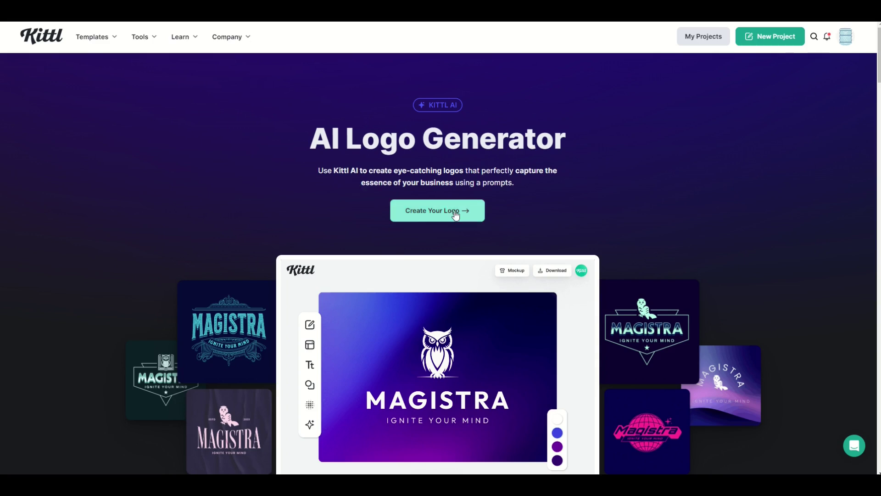
click(438, 218)
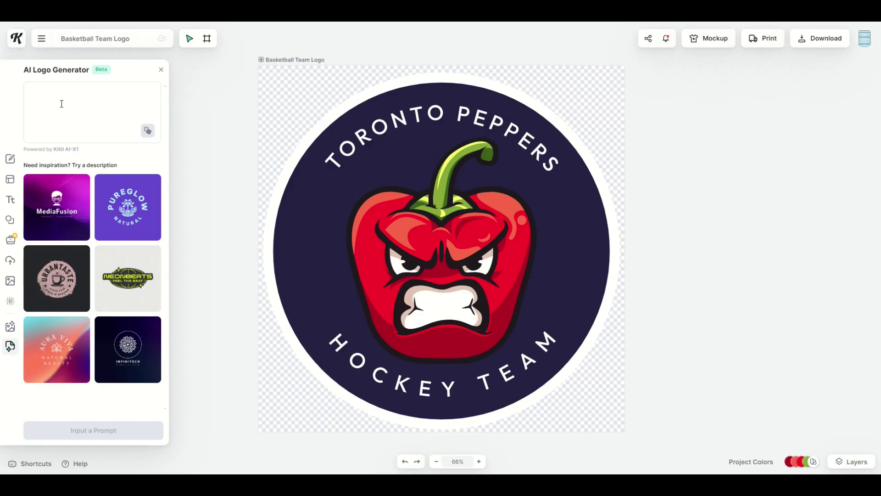
text(hockey team)
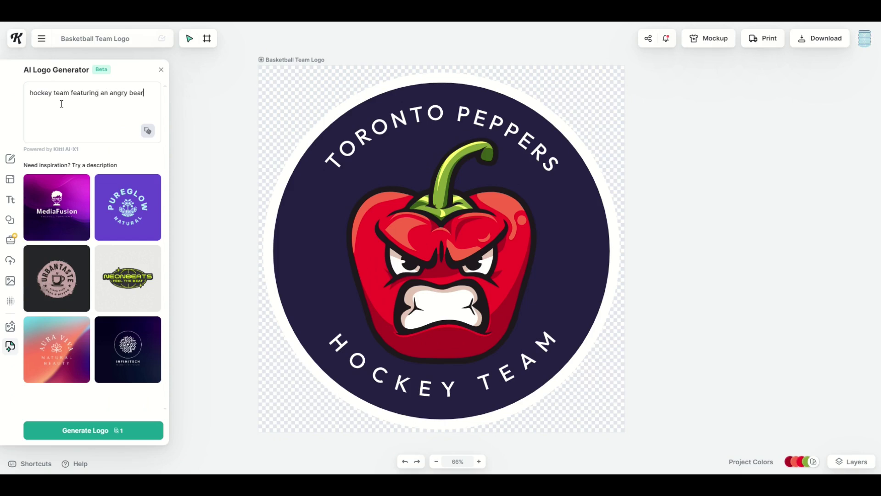
click(92, 429)
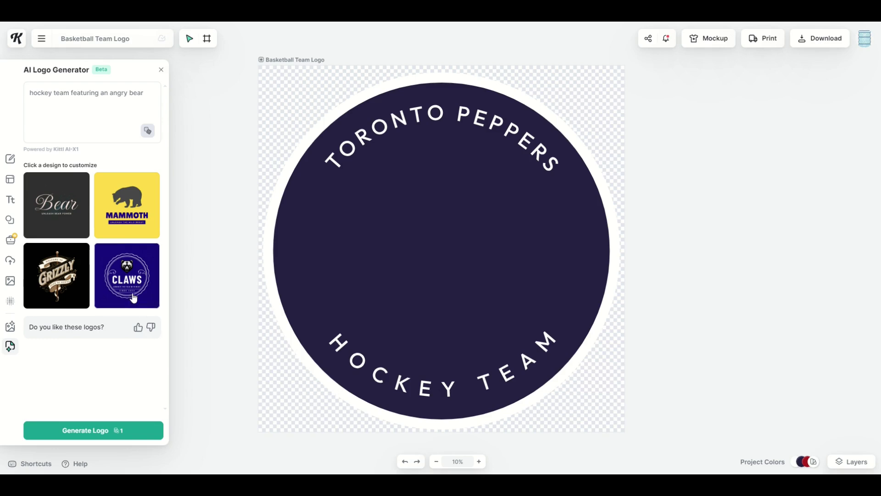
Step: Open the yellow MAMMOTH bear logo as a new design, then move the bear left and scale it up
click(125, 255)
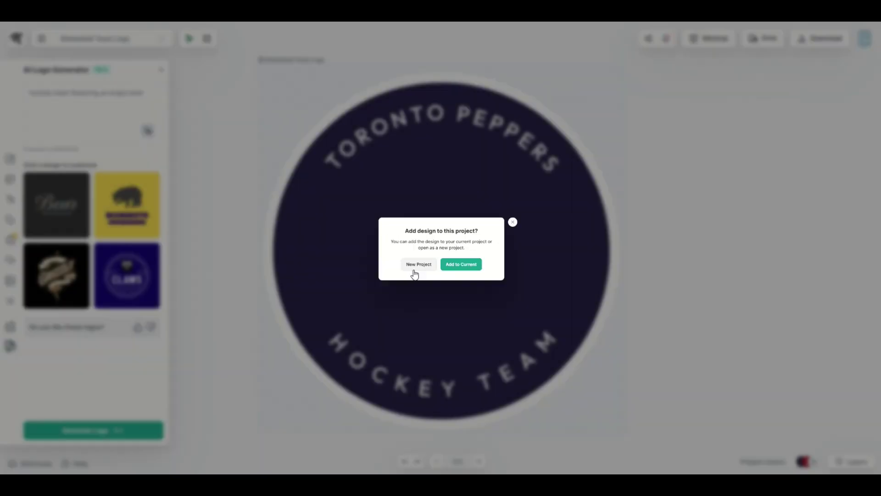
click(414, 272)
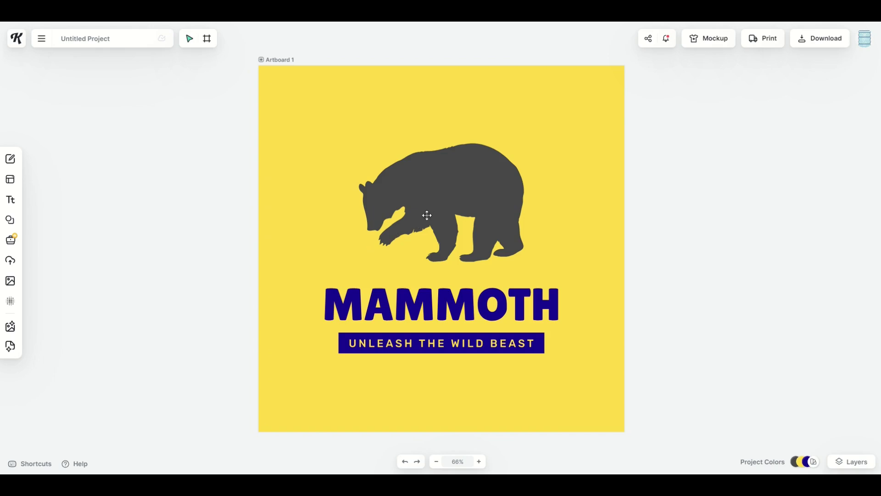
click(427, 215)
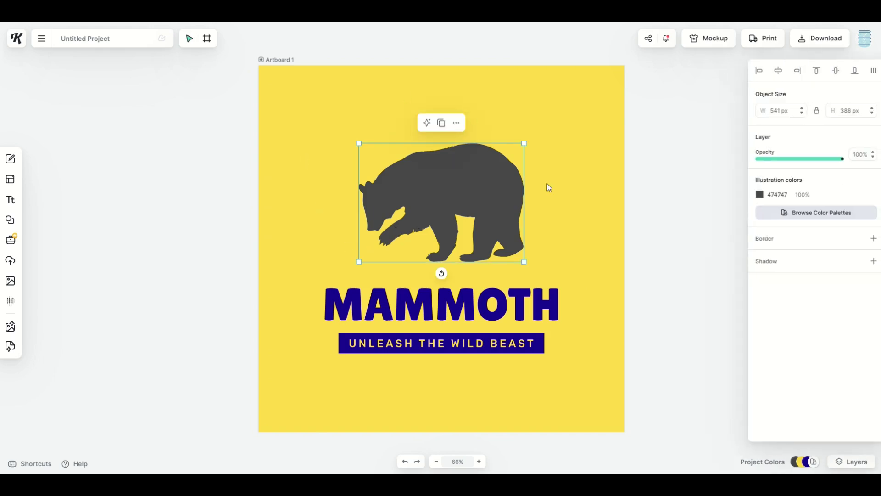
double_click(424, 299)
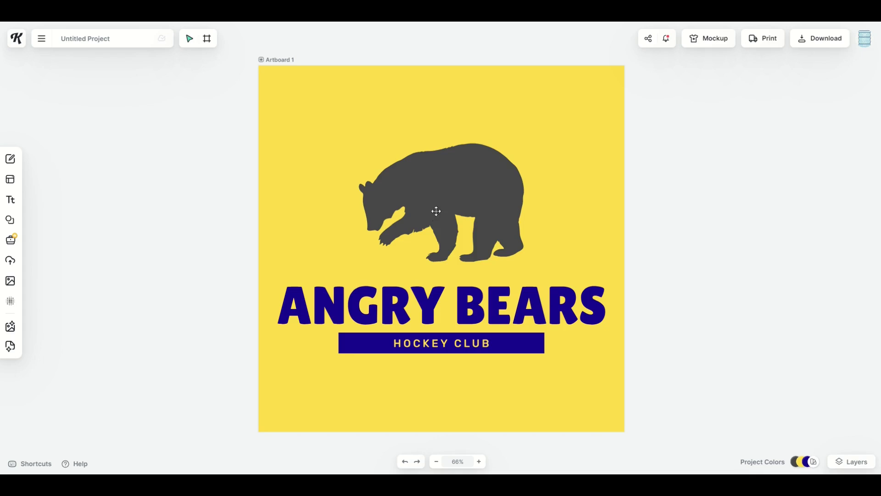
drag(436, 211, 350, 210)
drag(437, 144, 536, 69)
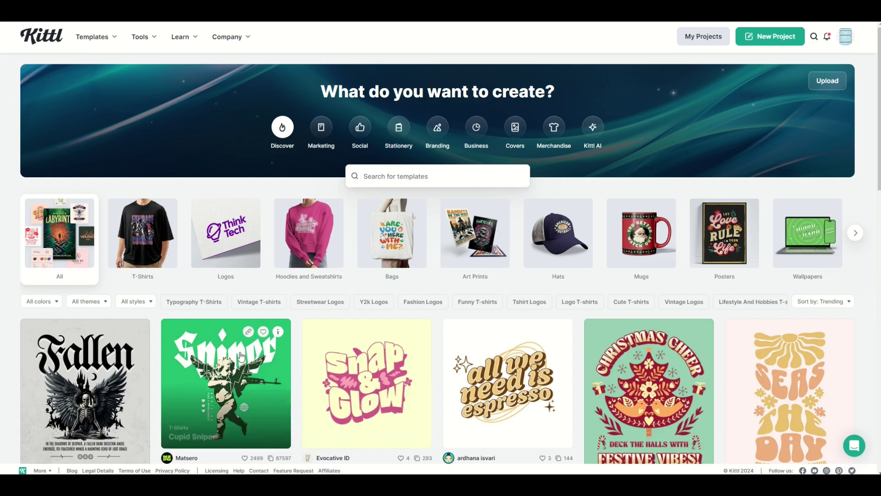
Step: Open the mockup generator from Tools > Mockups and start a mockup of the Manitoba Knights logo
mouse_move(137, 42)
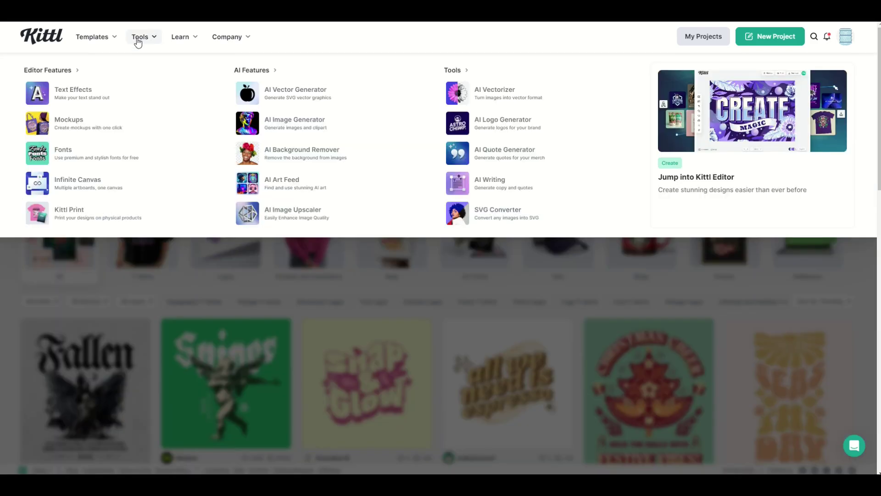
click(73, 133)
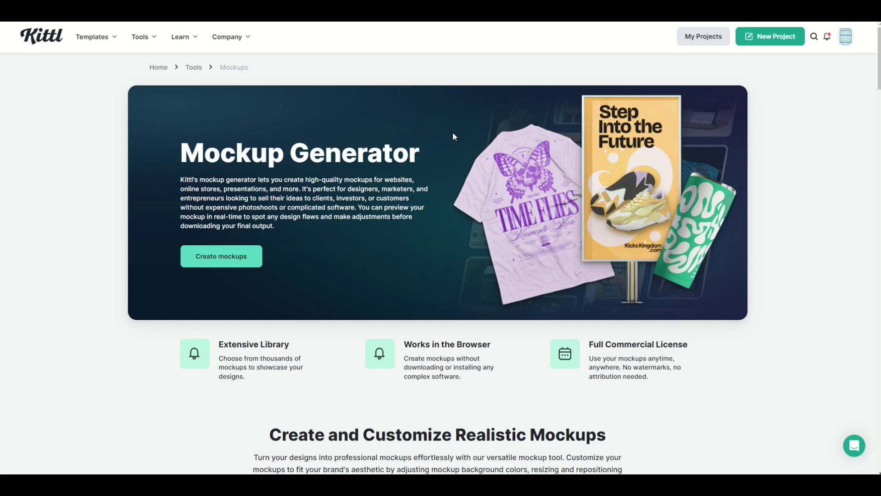
click(222, 259)
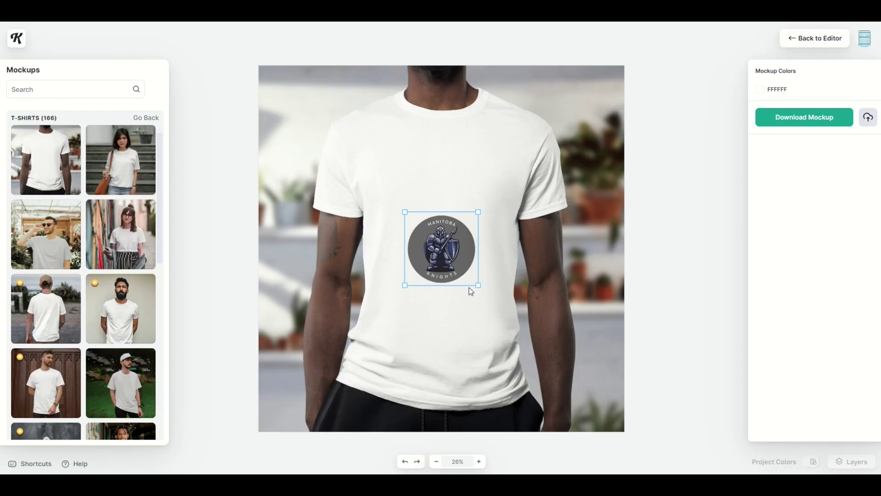
Step: Scale and centre the knight logo on several T-shirt mockups, downloading one mockup along the way
drag(478, 285, 557, 353)
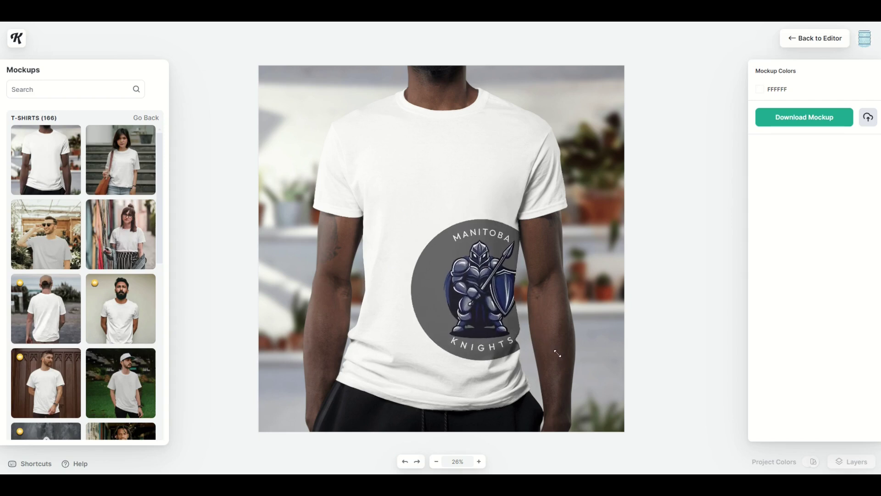
drag(492, 295, 496, 225)
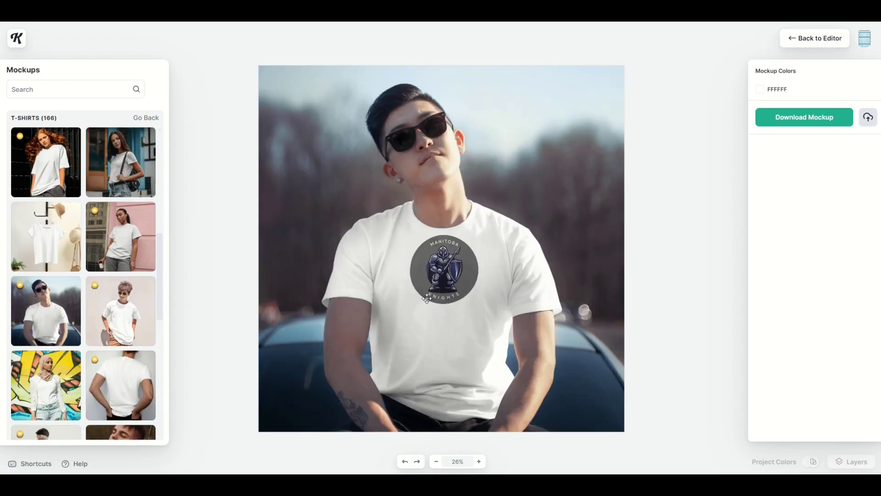
drag(459, 275, 443, 315)
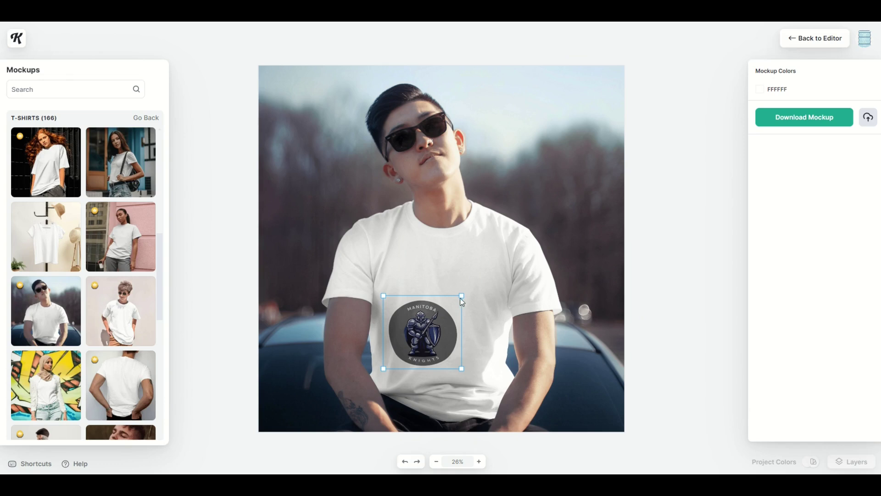
drag(502, 271, 528, 220)
drag(442, 295, 435, 303)
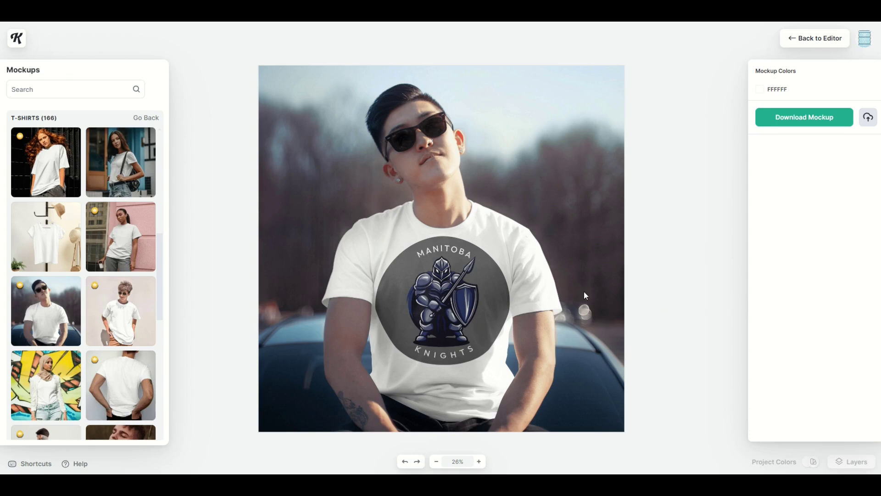
click(781, 123)
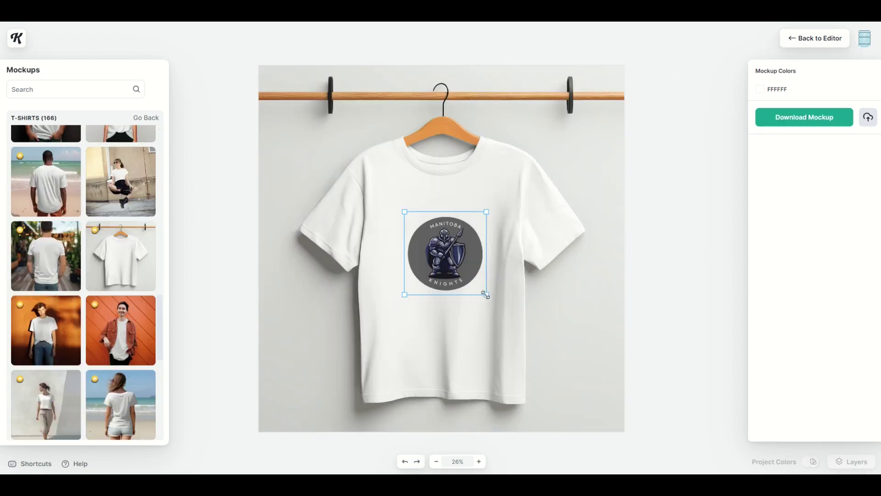
drag(486, 294, 575, 369)
Step: Centre the enlarged knight logo on the hanging white shirt
drag(509, 320, 469, 279)
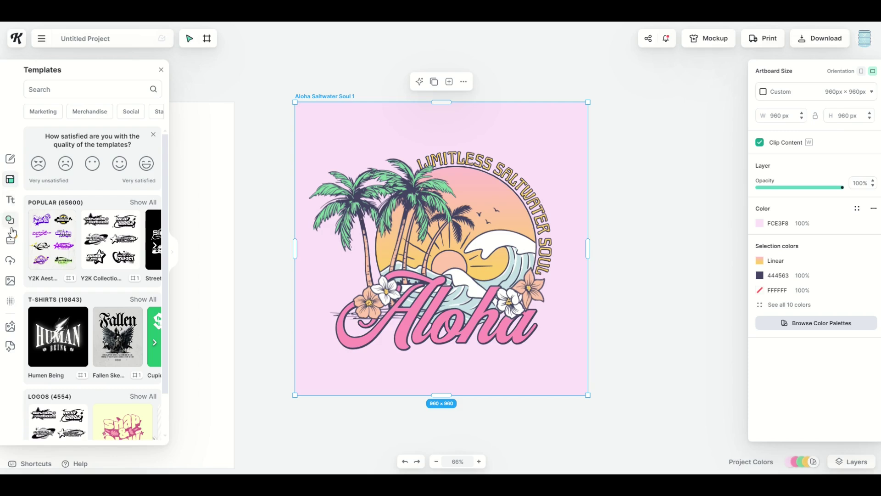
Step: Add a circle from Basic Shapes, enlarge it to 1085 px and centre it on the artboard
click(161, 69)
click(10, 220)
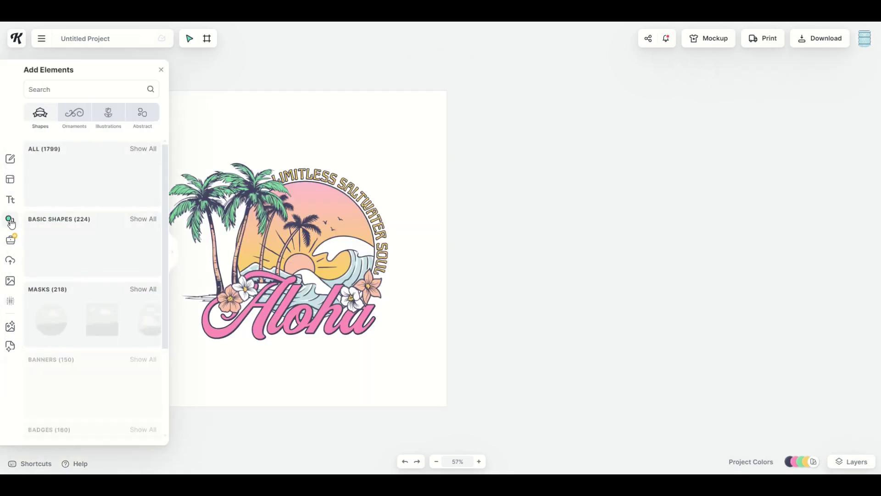
click(92, 254)
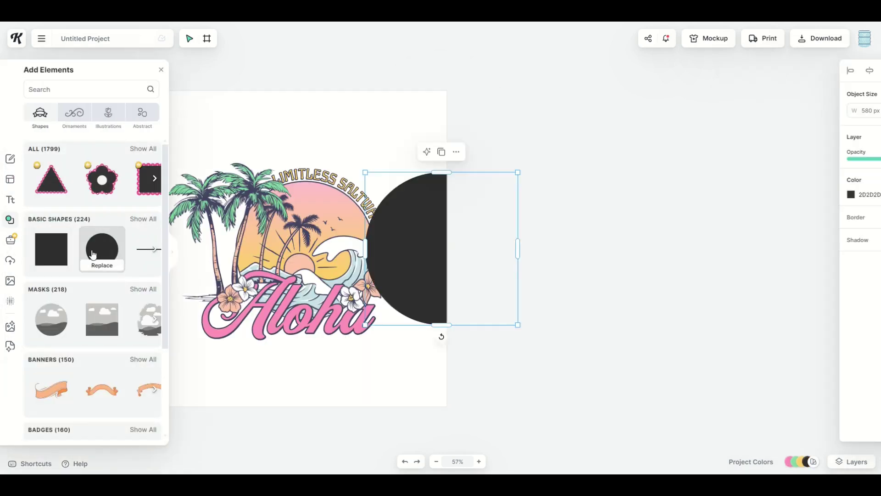
drag(427, 248, 216, 188)
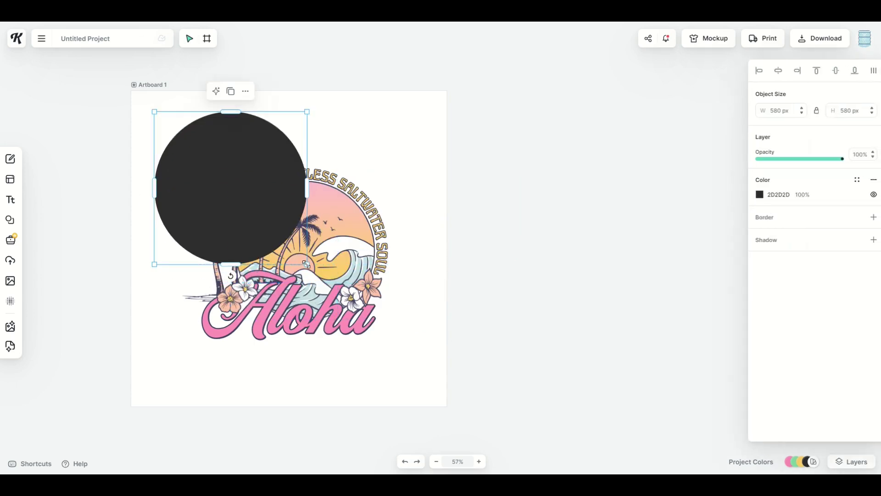
drag(306, 265, 430, 401)
drag(404, 371, 245, 211)
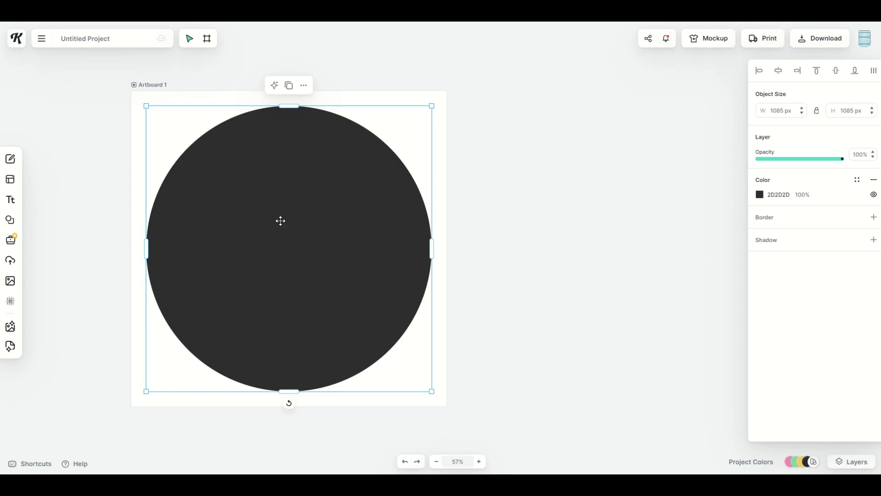
Step: Send the circle behind the Aloha artwork and fill it salmon pink FF9494
right_click(280, 221)
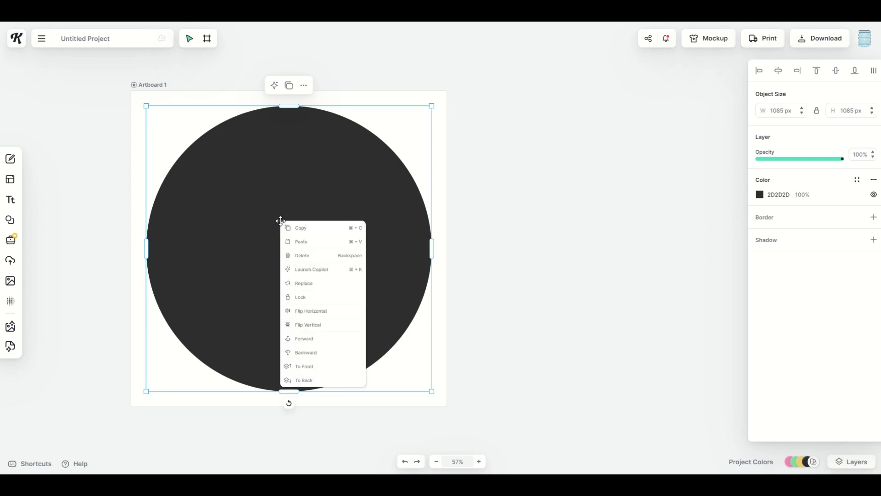
click(307, 380)
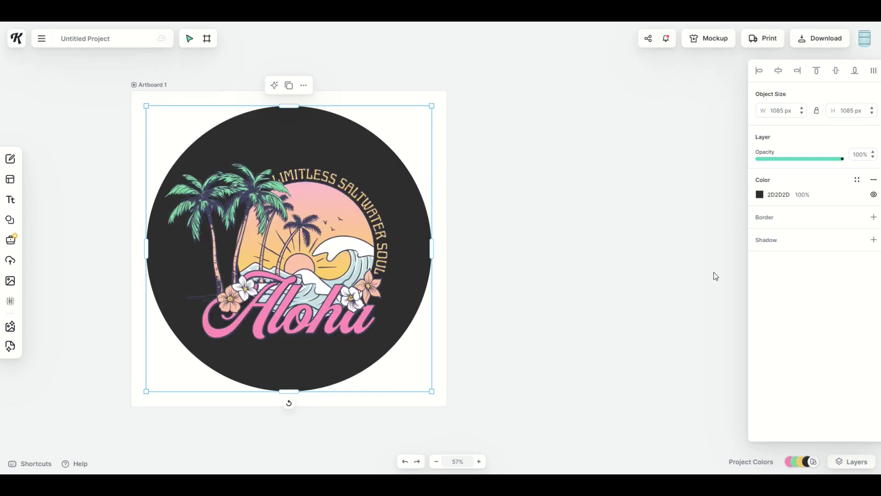
click(760, 195)
drag(696, 271, 677, 216)
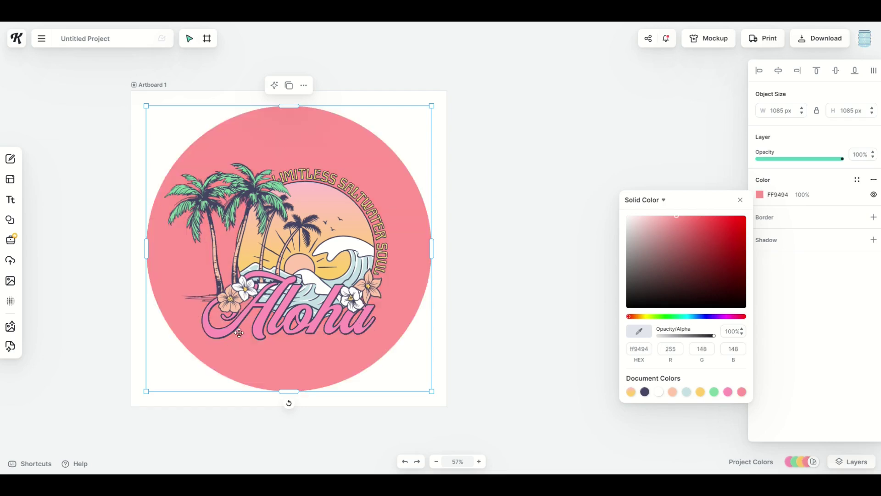
Step: Paste a red FF0000 copy of the circle behind the pink one, enlarged to 1151 px and centred
key(ctrl+v)
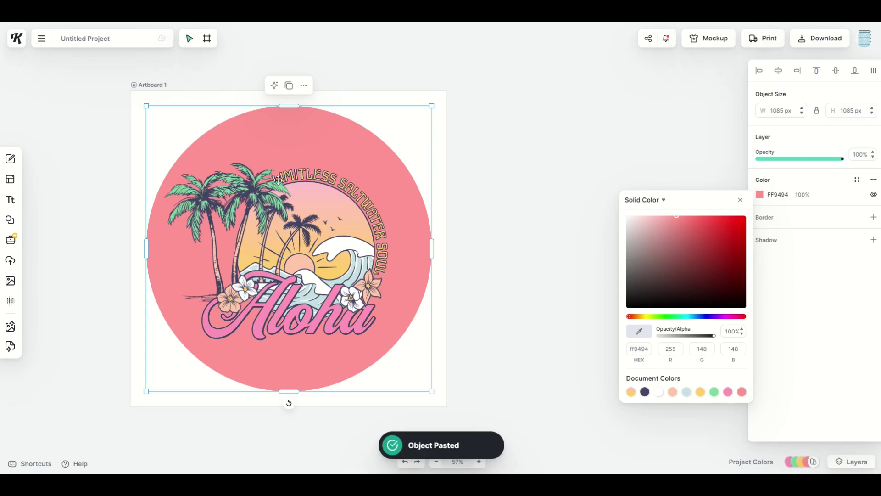
drag(279, 180, 438, 184)
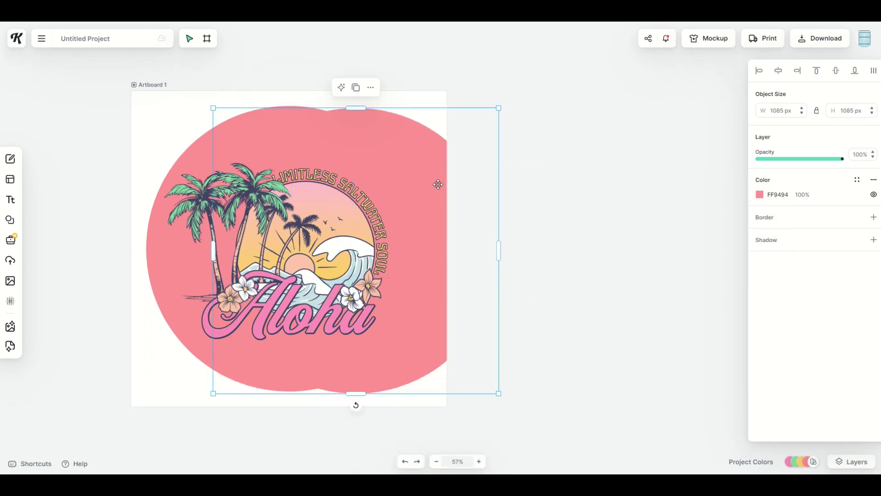
click(760, 194)
right_click(389, 182)
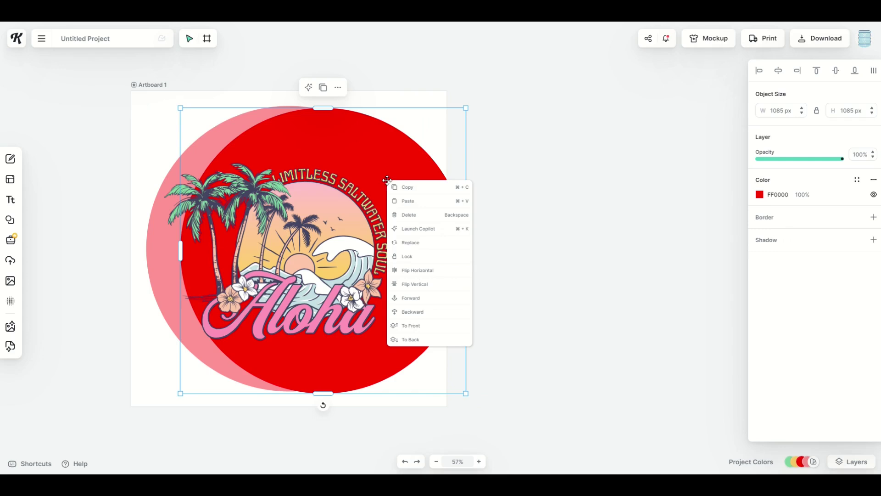
click(409, 310)
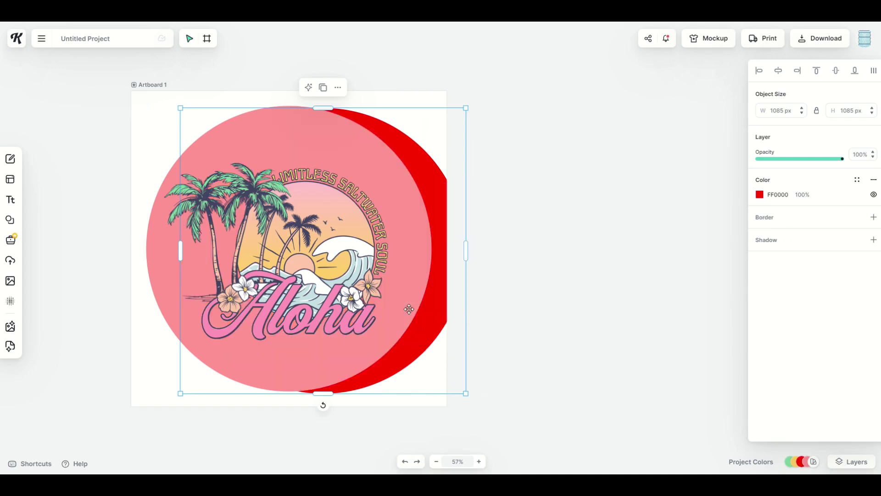
drag(468, 110, 484, 92)
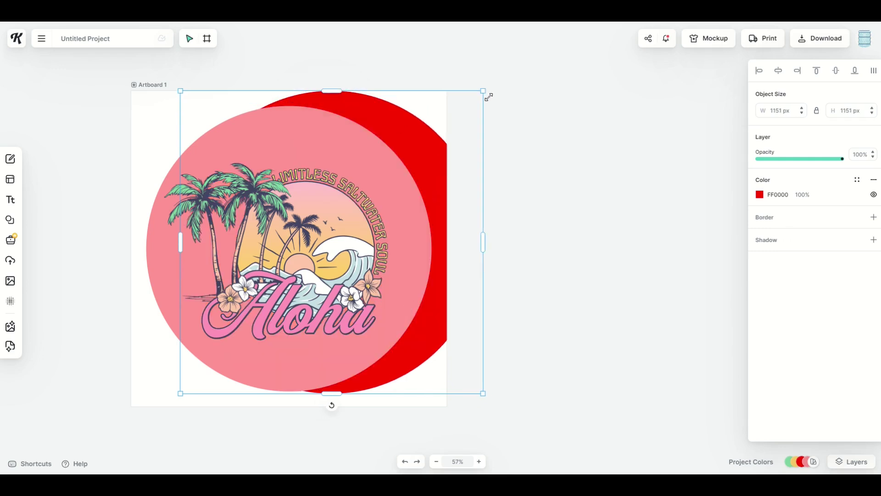
click(778, 70)
click(836, 71)
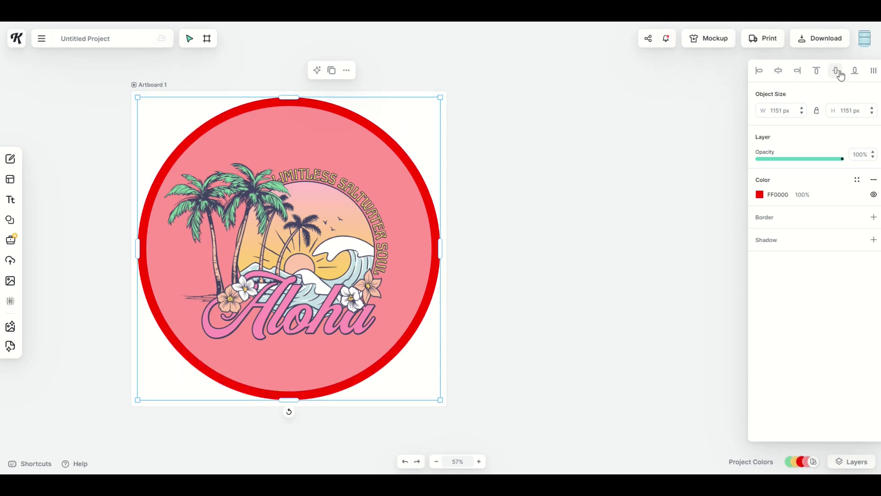
click(483, 280)
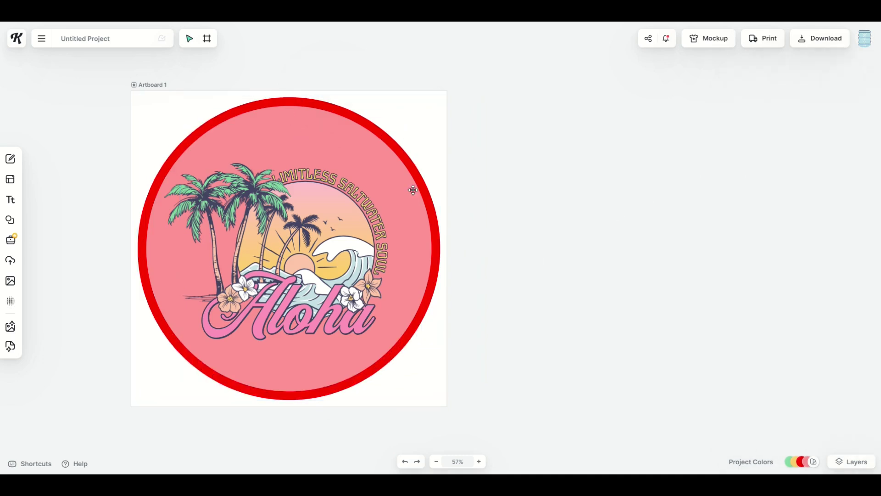
Step: Paste another copy of the red circle as the larger black-rimmed outer ring
click(351, 115)
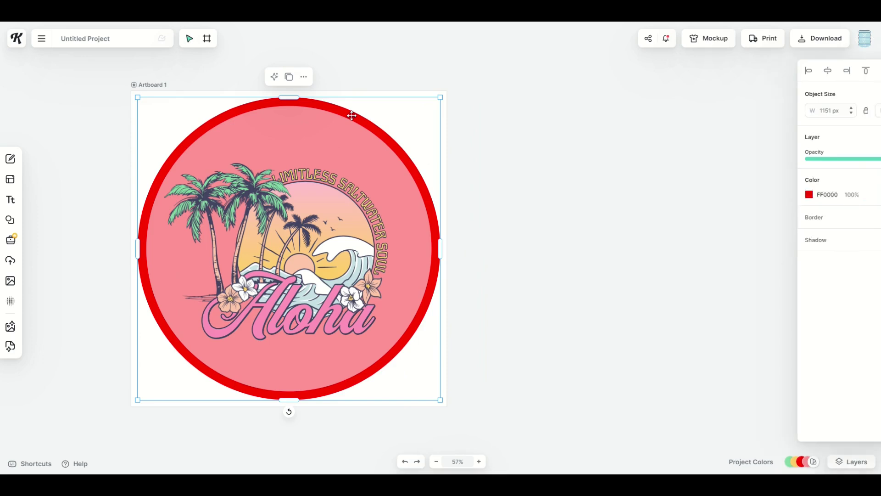
key(ctrl+v)
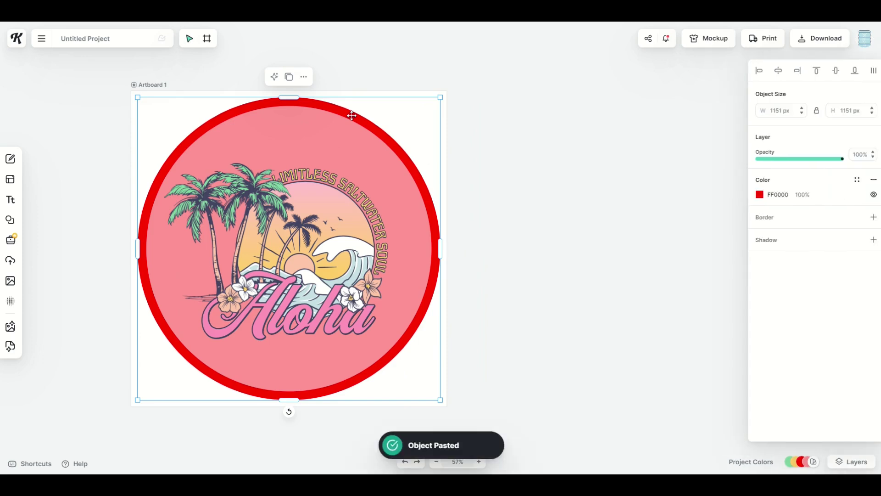
key(Escape)
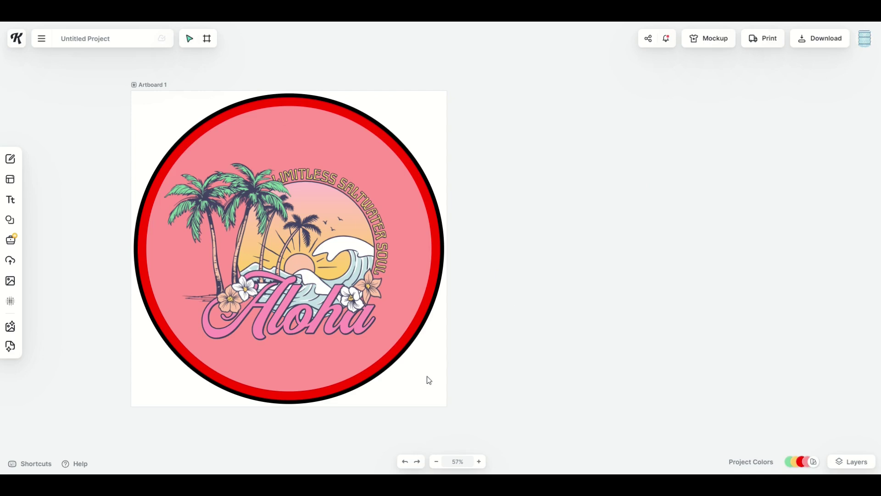
Step: Hide Artboard 1's Background layer in the Layers panel, leaving the badge on transparency
click(851, 461)
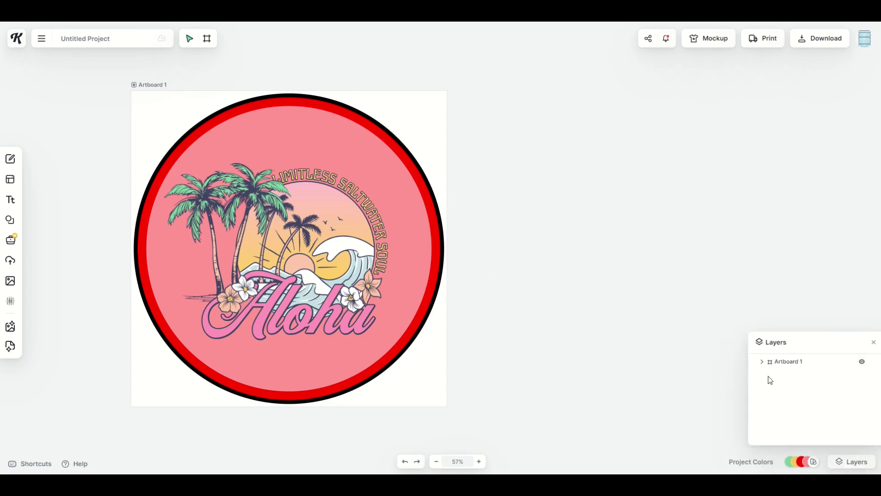
click(763, 362)
scroll(781, 404, down, 3)
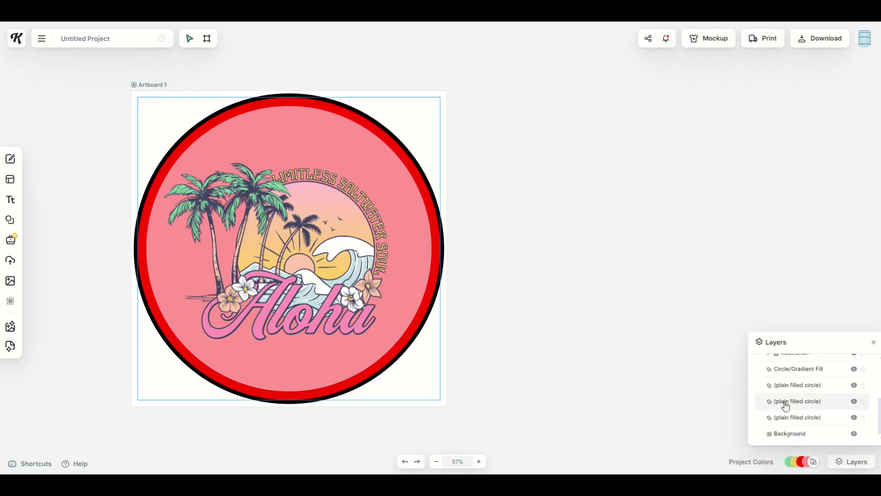
click(781, 435)
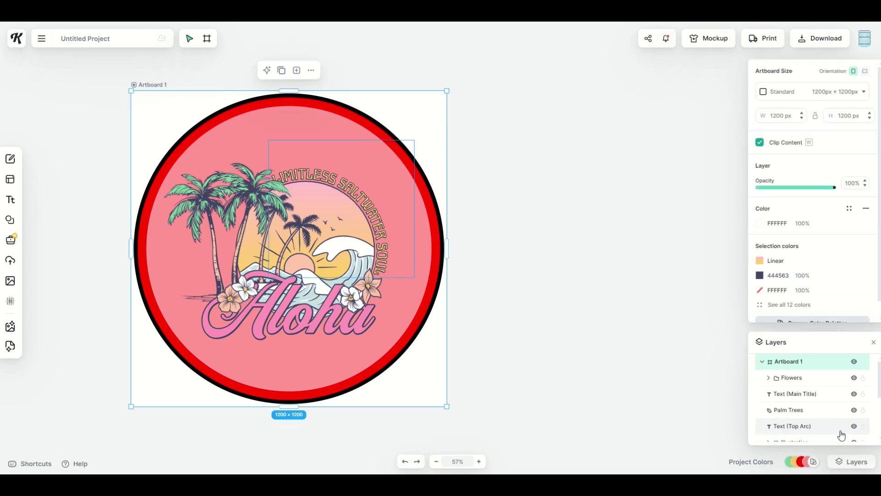
click(854, 434)
click(624, 393)
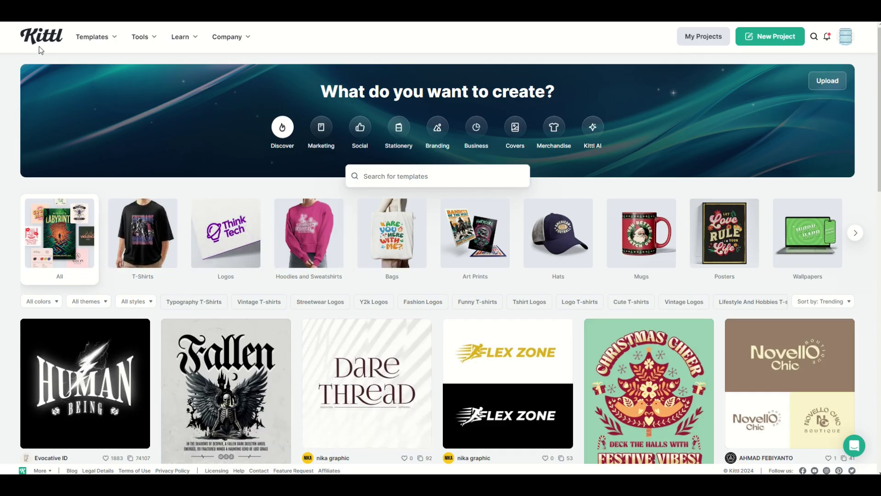
Step: Go to Learn > Labels and choose 'Design a label' on the Label Maker page
click(183, 40)
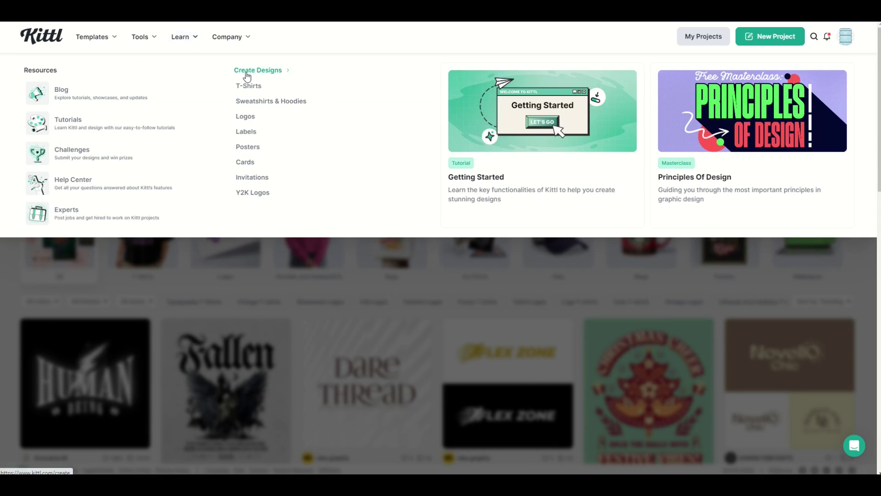
click(244, 134)
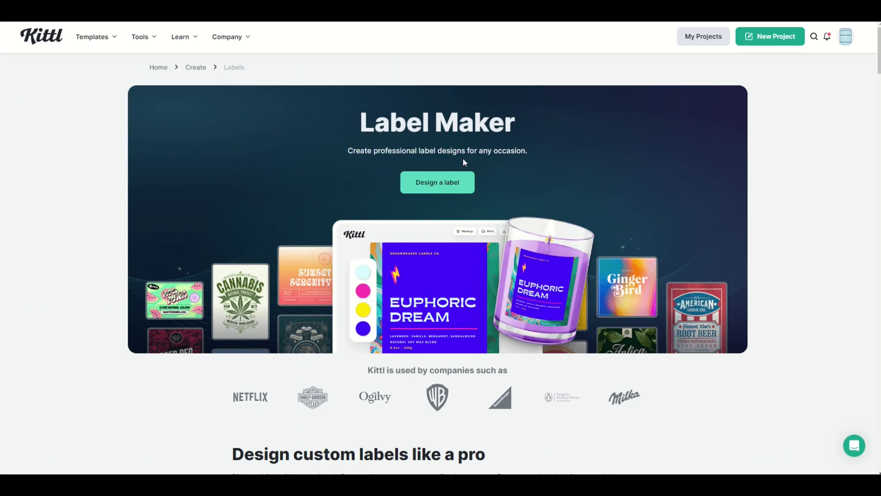
click(439, 186)
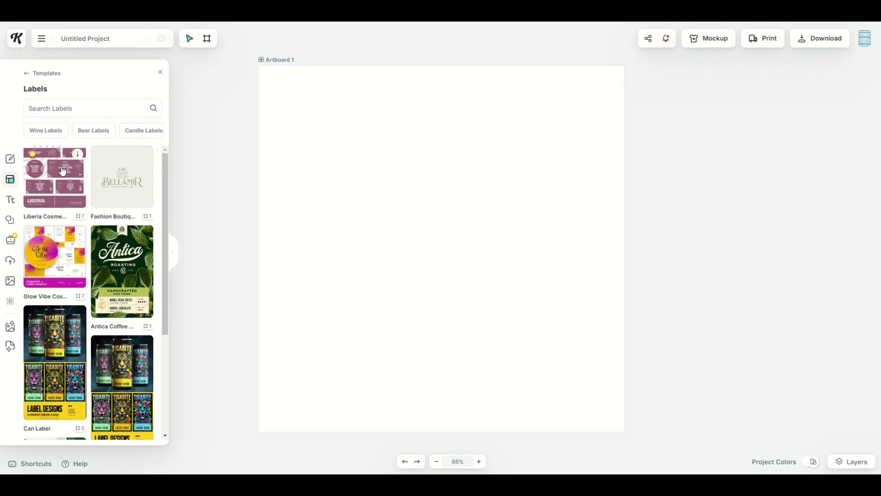
Step: Load the Black Cat Candles label template from the Labels list as a new artboard
scroll(63, 170, down, 1)
scroll(63, 171, down, 10)
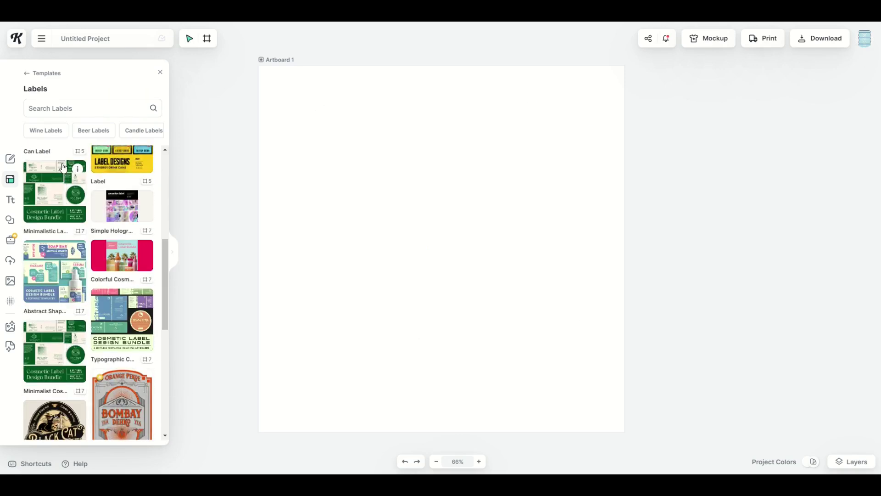
scroll(64, 168, down, 2)
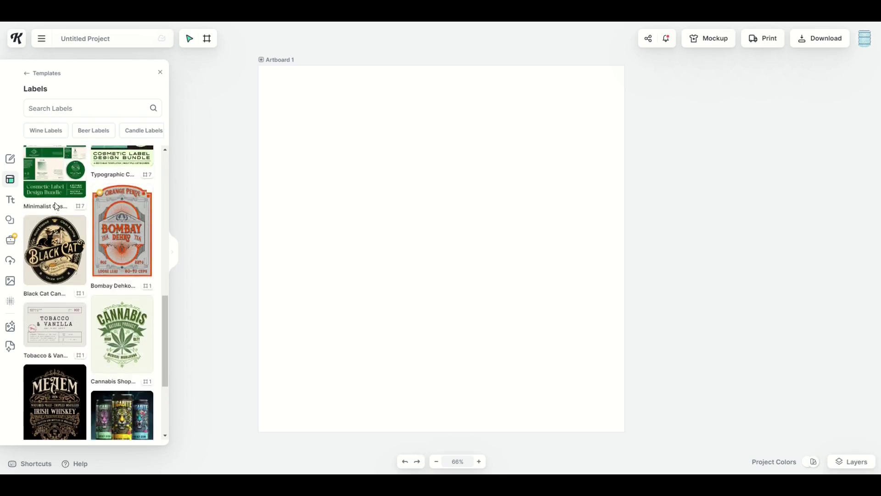
click(50, 256)
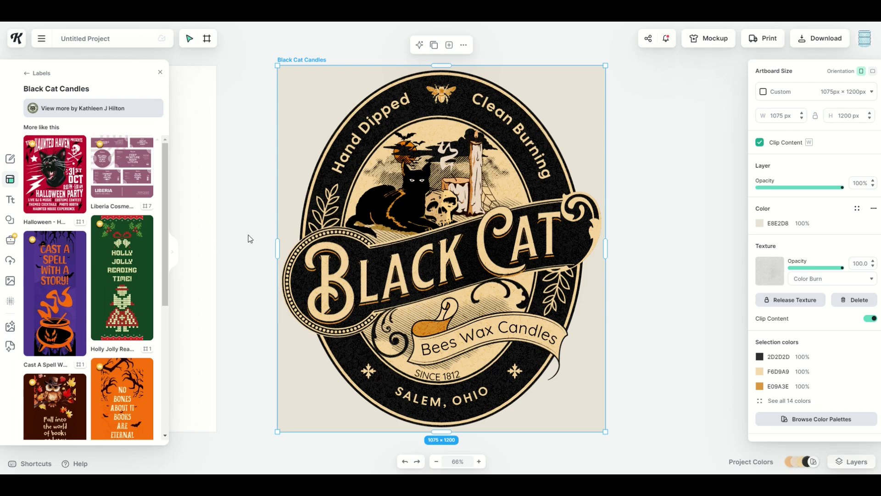
Step: Remove the blank Artboard 1 and zoom onto the remaining Black Cat Candles artboard
scroll(250, 238, down, 5)
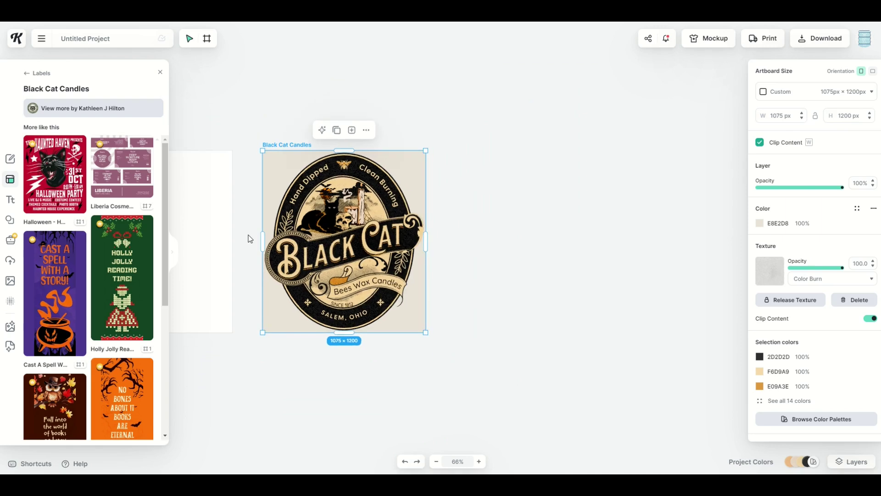
click(161, 72)
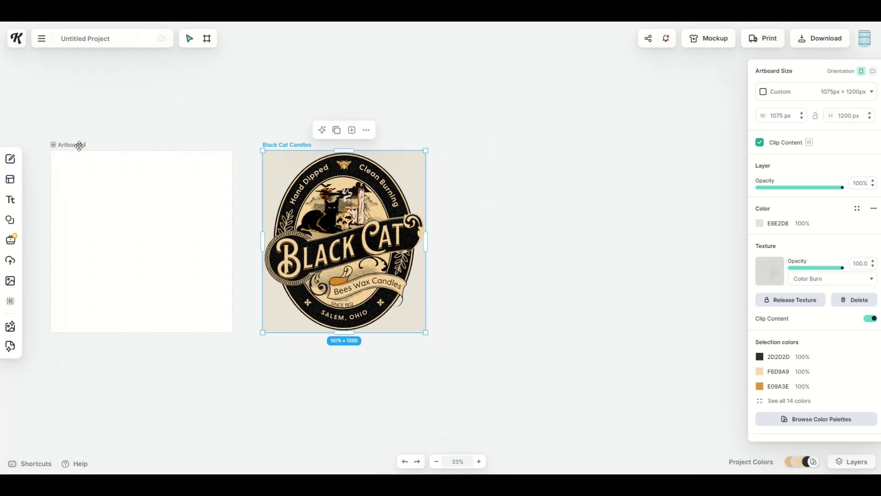
click(191, 210)
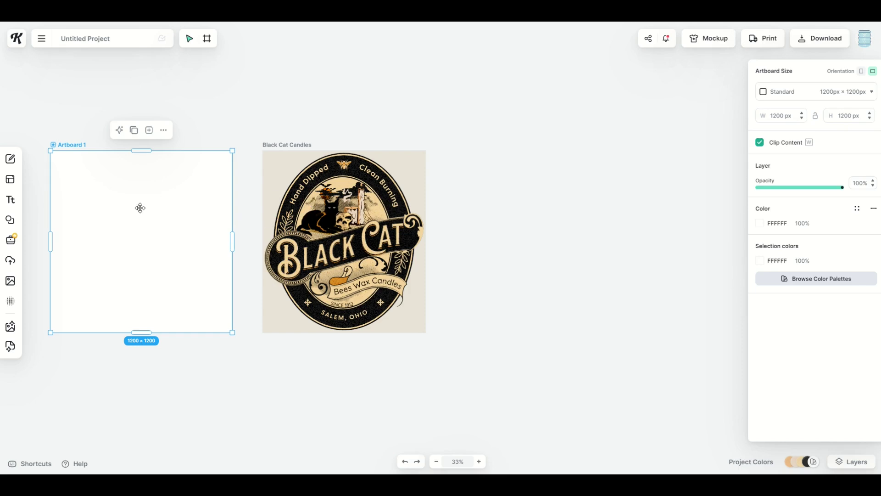
key(Delete)
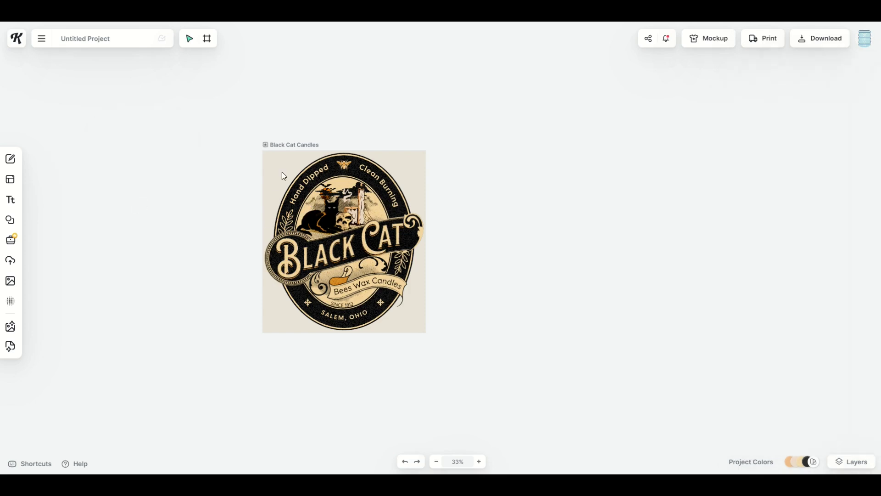
click(278, 146)
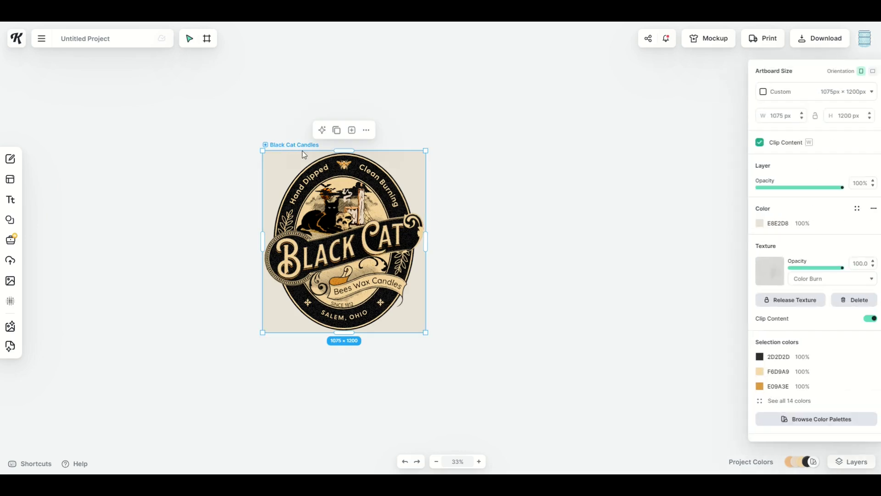
key(shift+2)
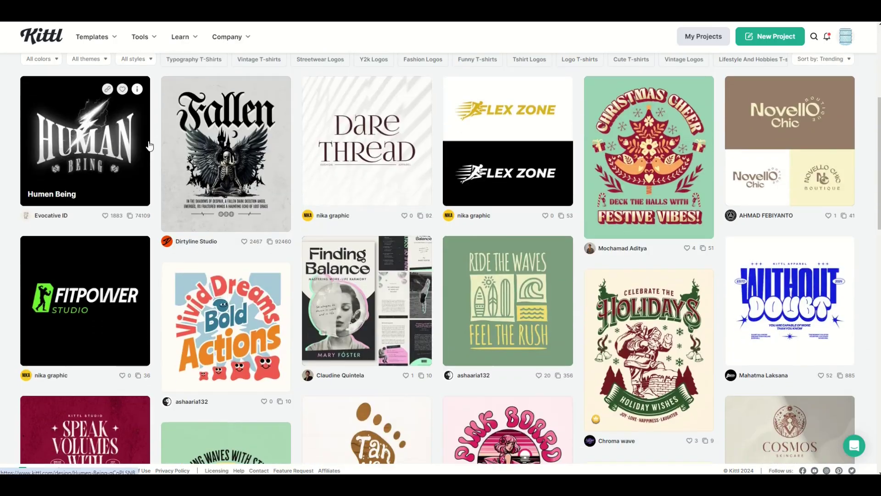
Step: Scroll down the trending community templates grid to bring more designs into view
scroll(150, 146, down, 7)
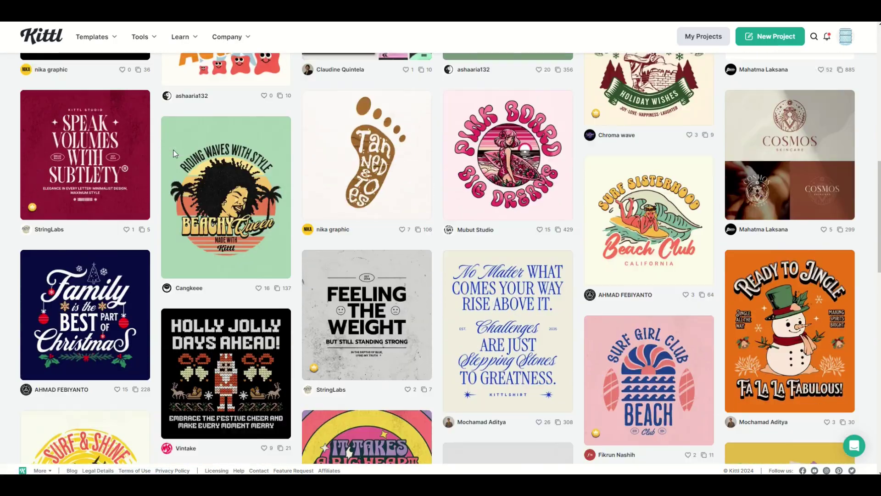
scroll(174, 153, down, 8)
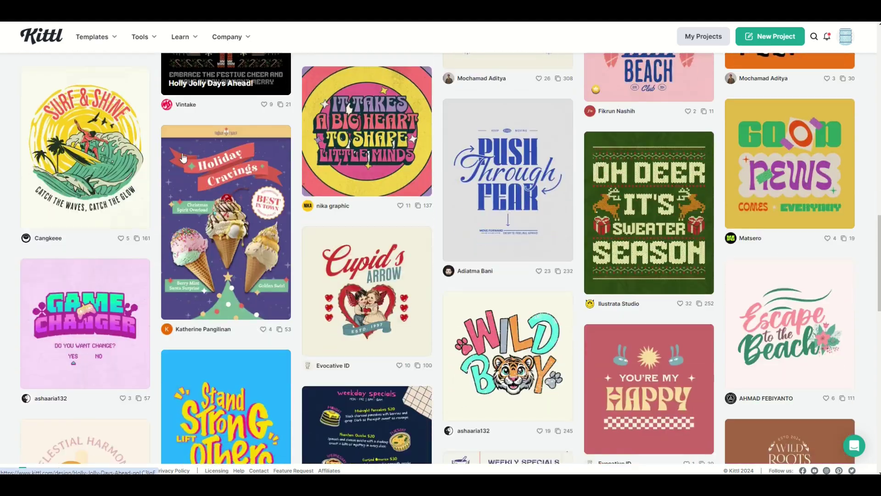
scroll(183, 158, down, 8)
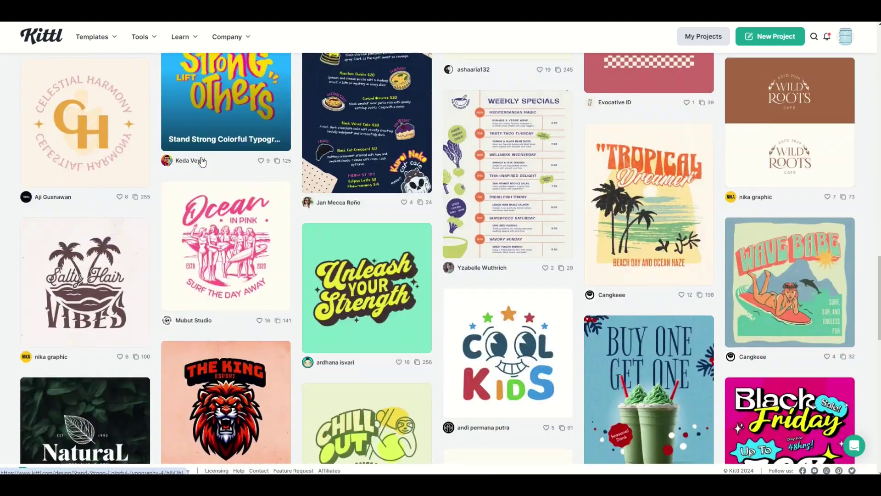
scroll(201, 161, down, 7)
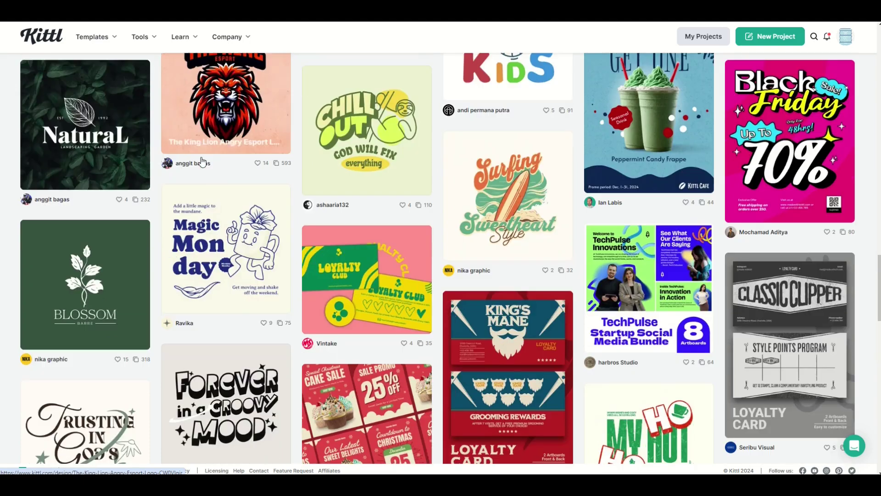
scroll(202, 162, down, 12)
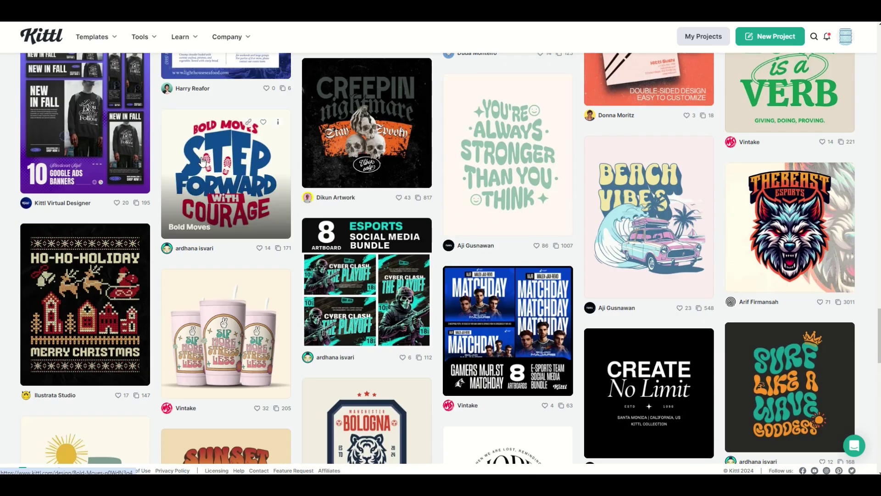
scroll(202, 161, down, 5)
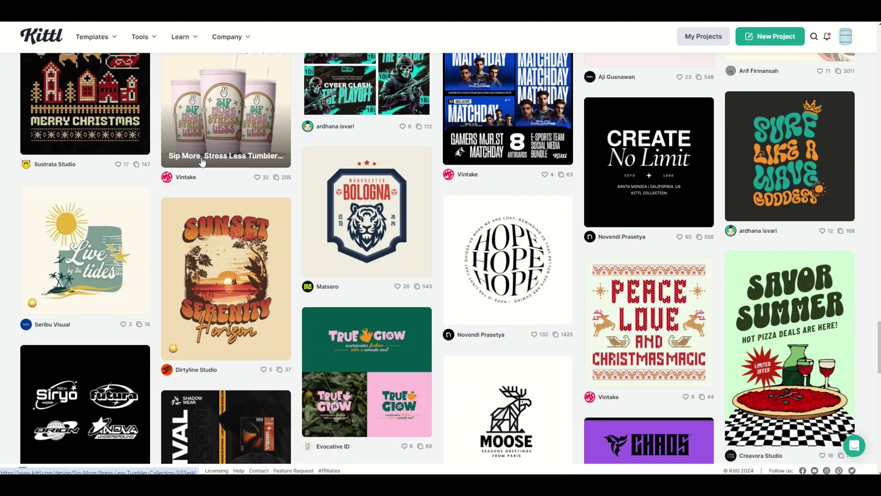